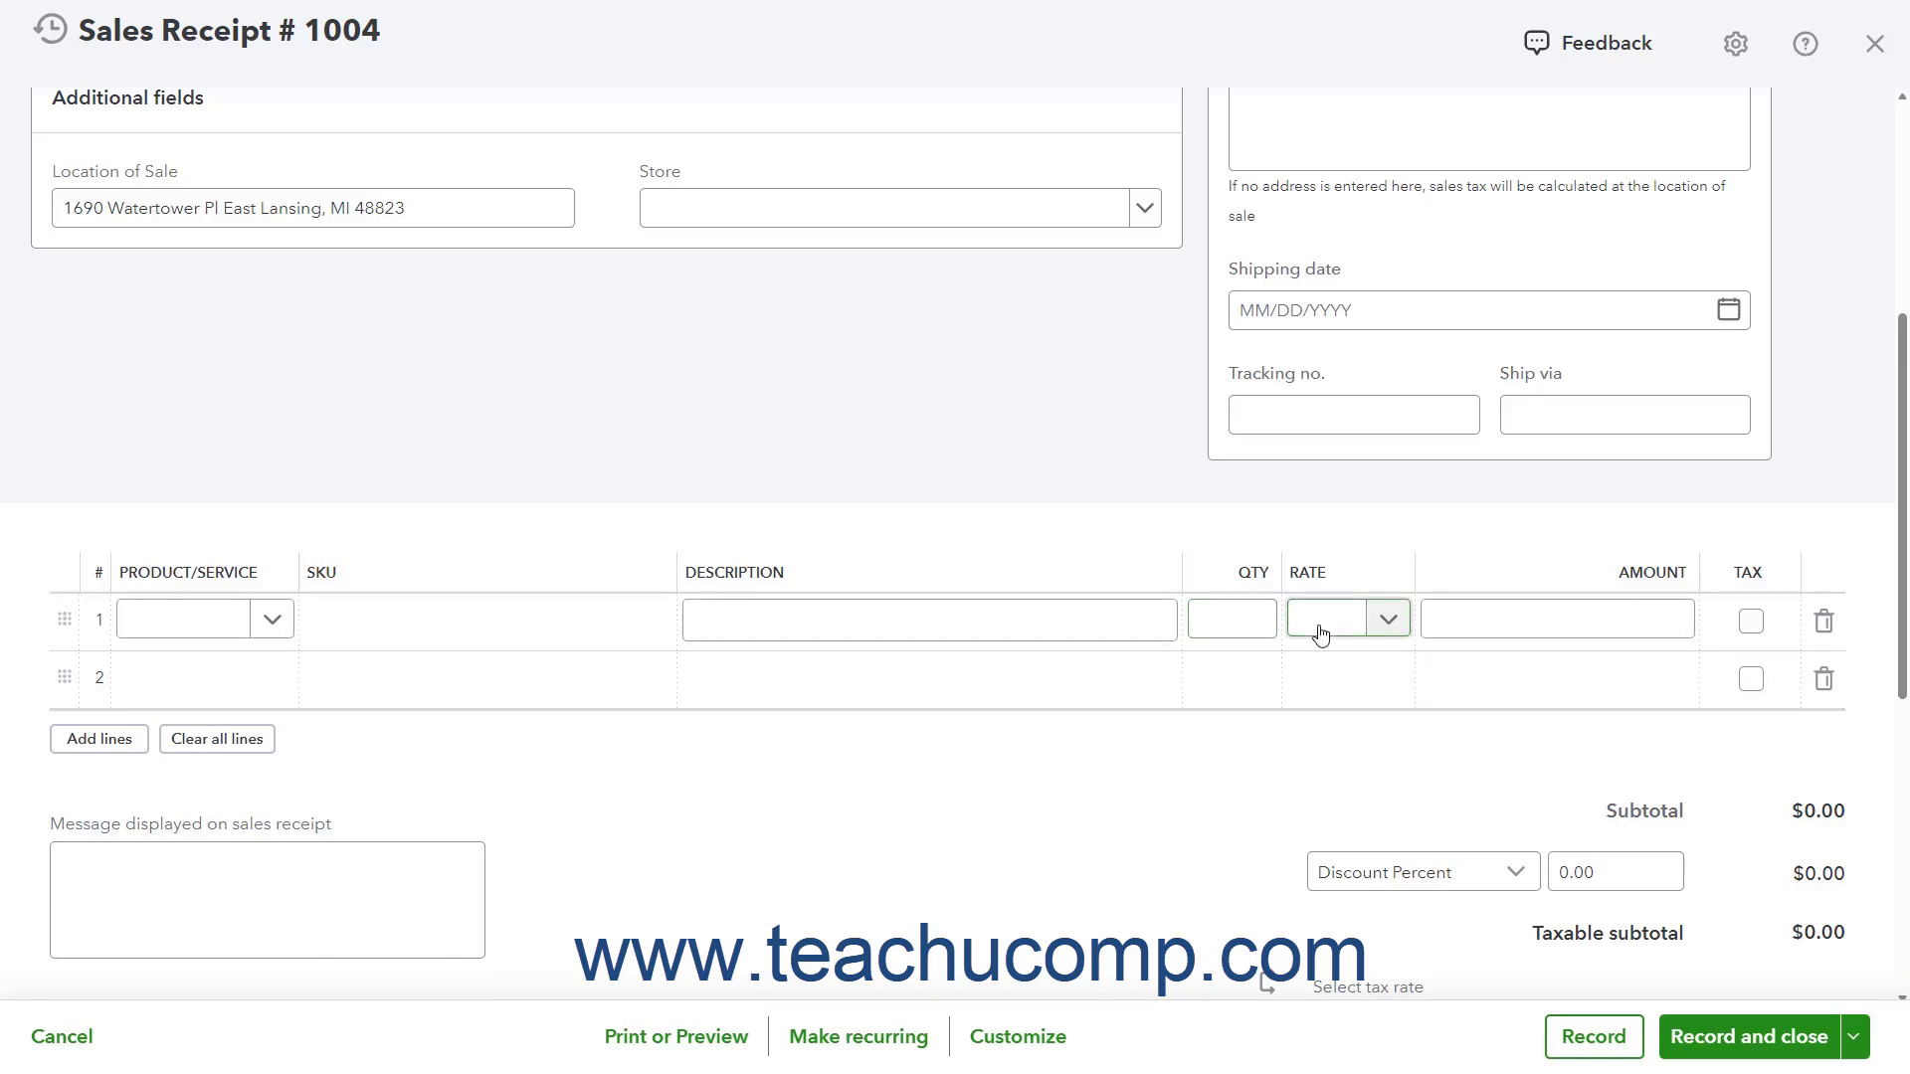
Step: Leave the blank sales receipt without recording it and open the Products and services list
click(1321, 633)
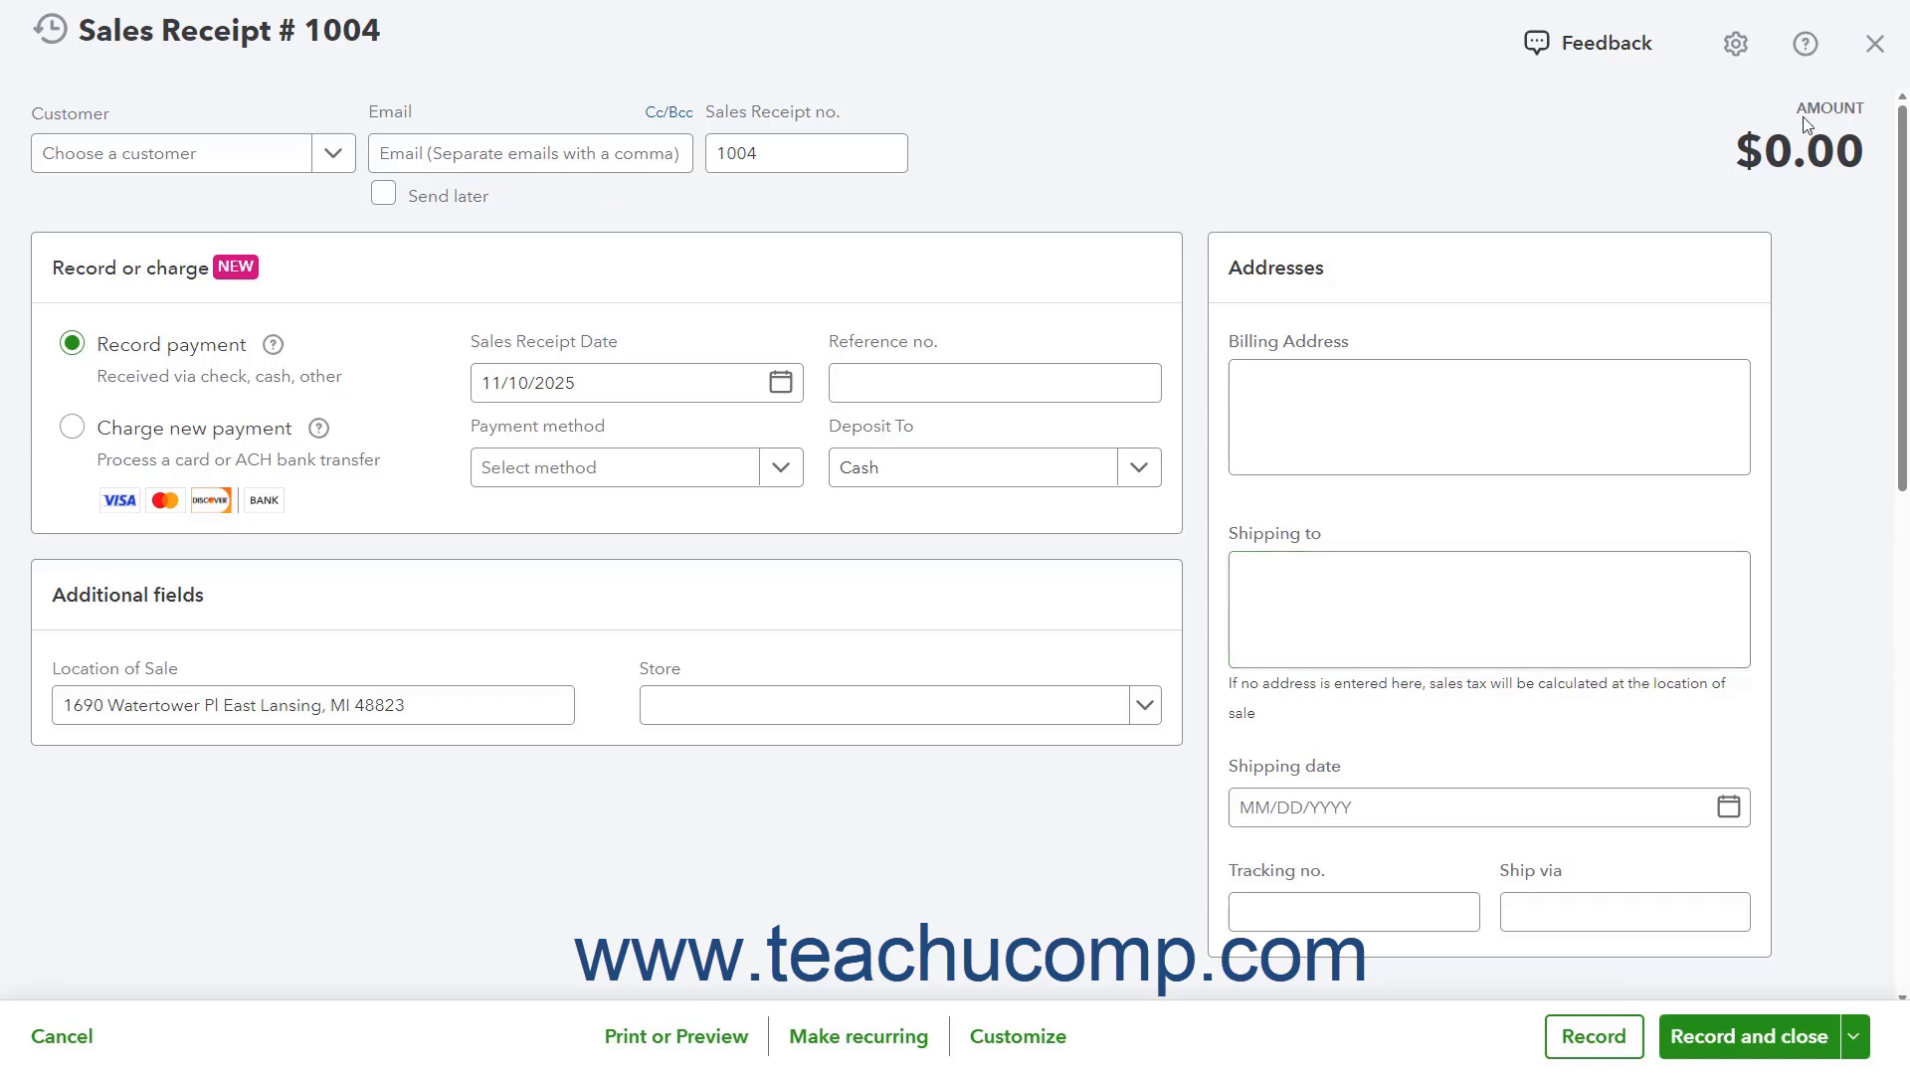
click(1875, 44)
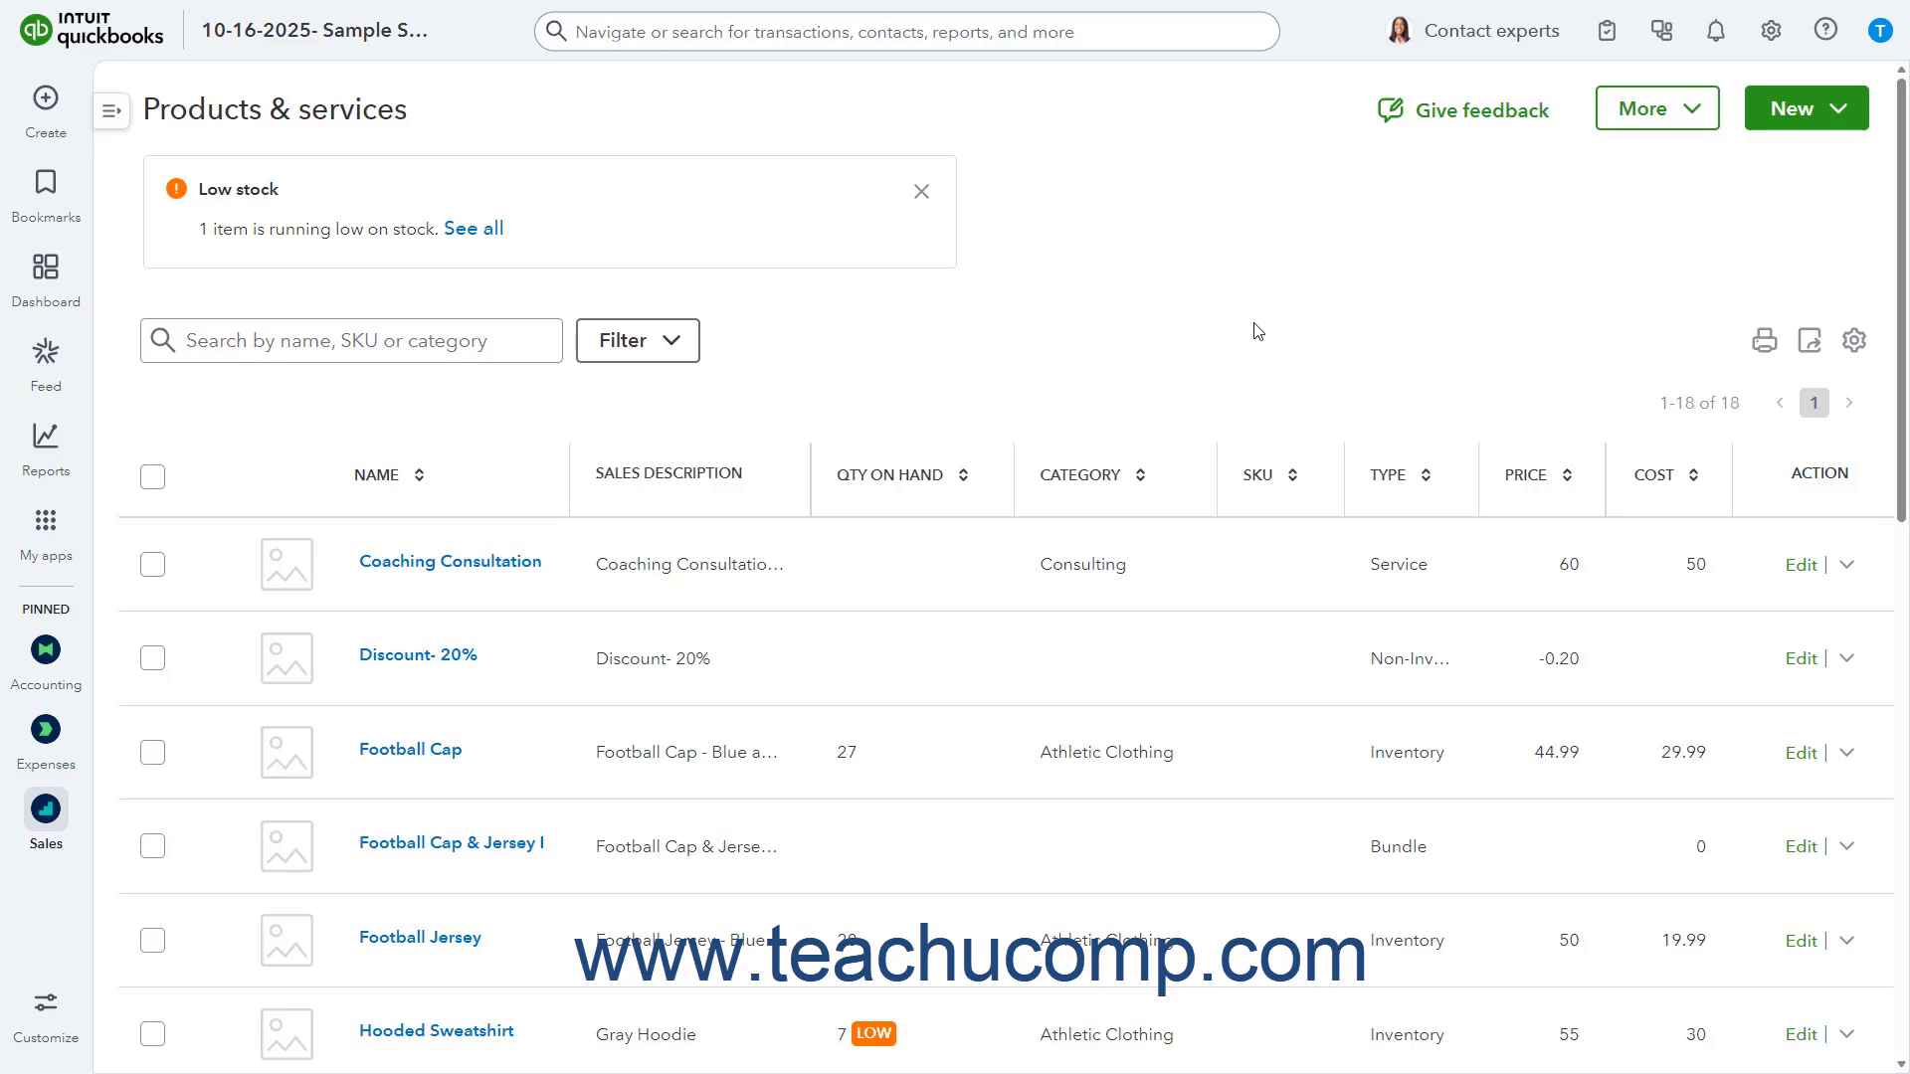
click(1770, 31)
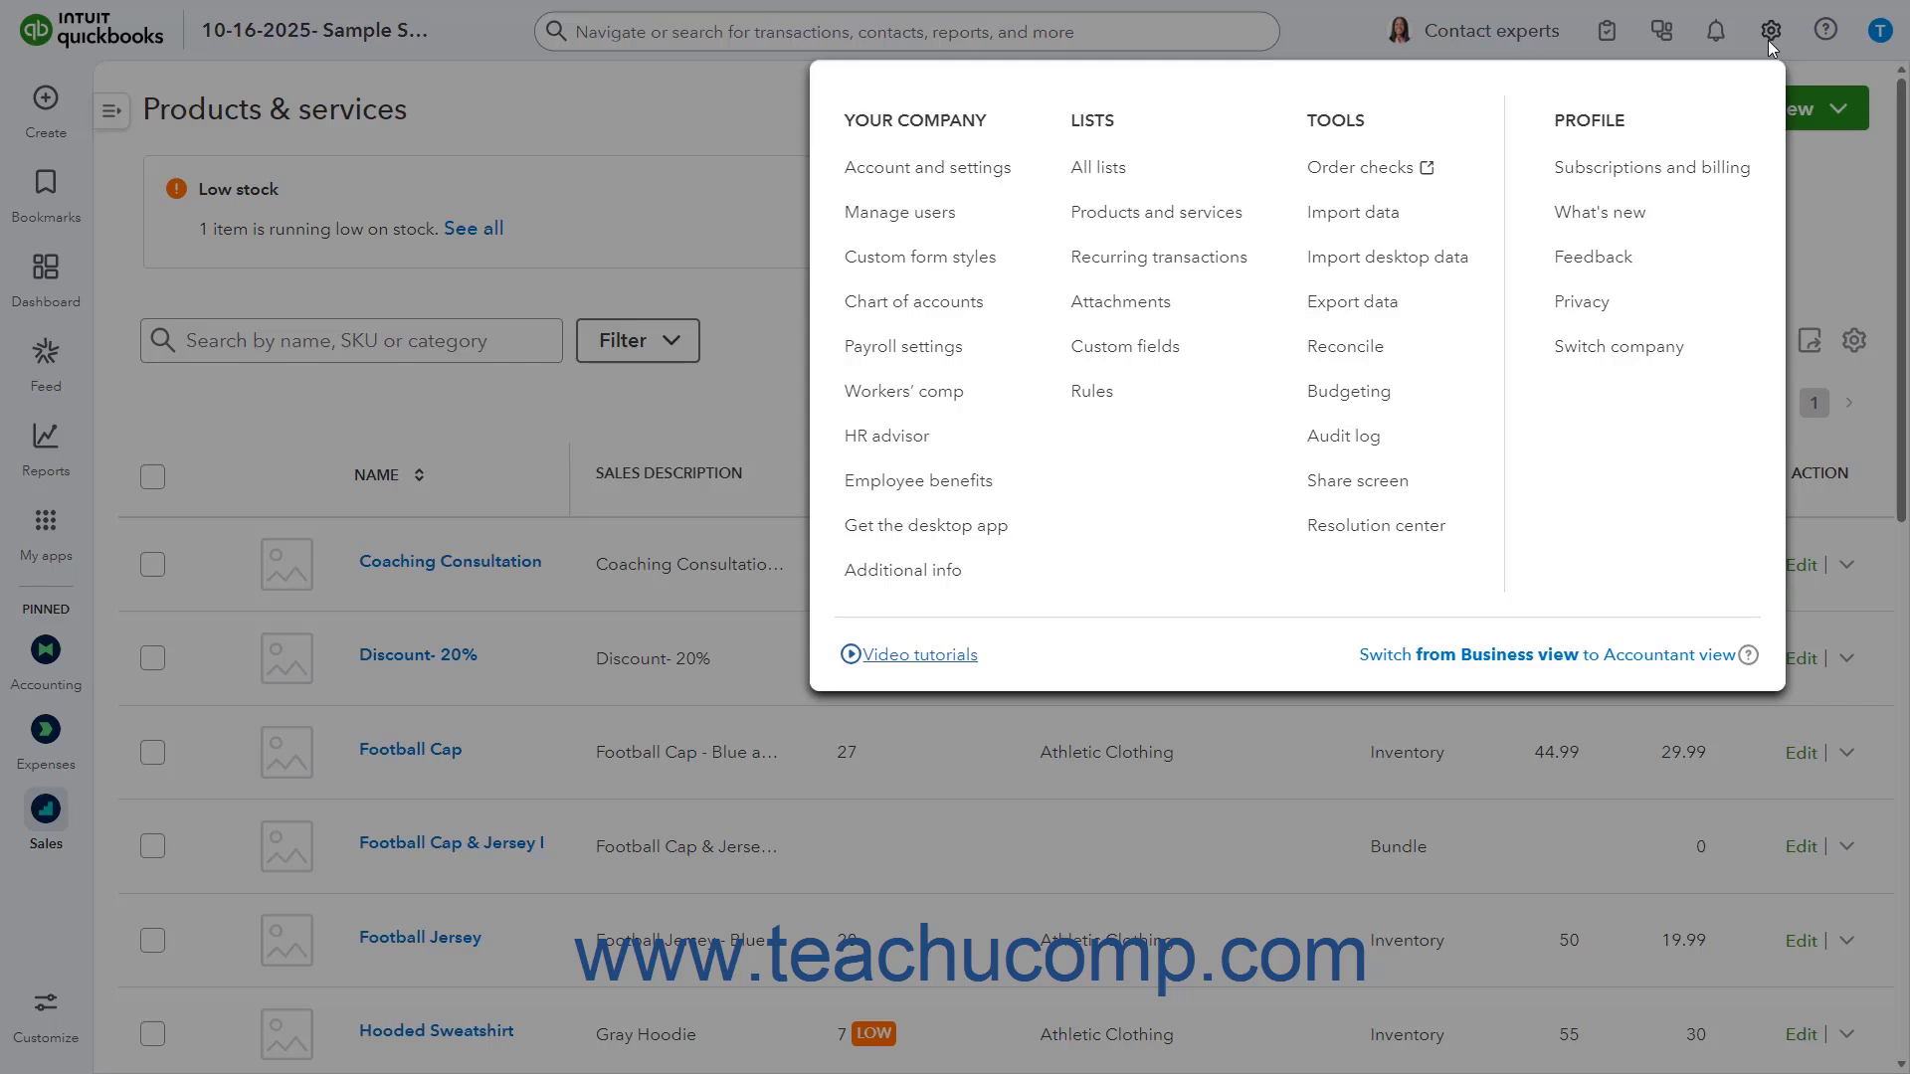
click(1162, 220)
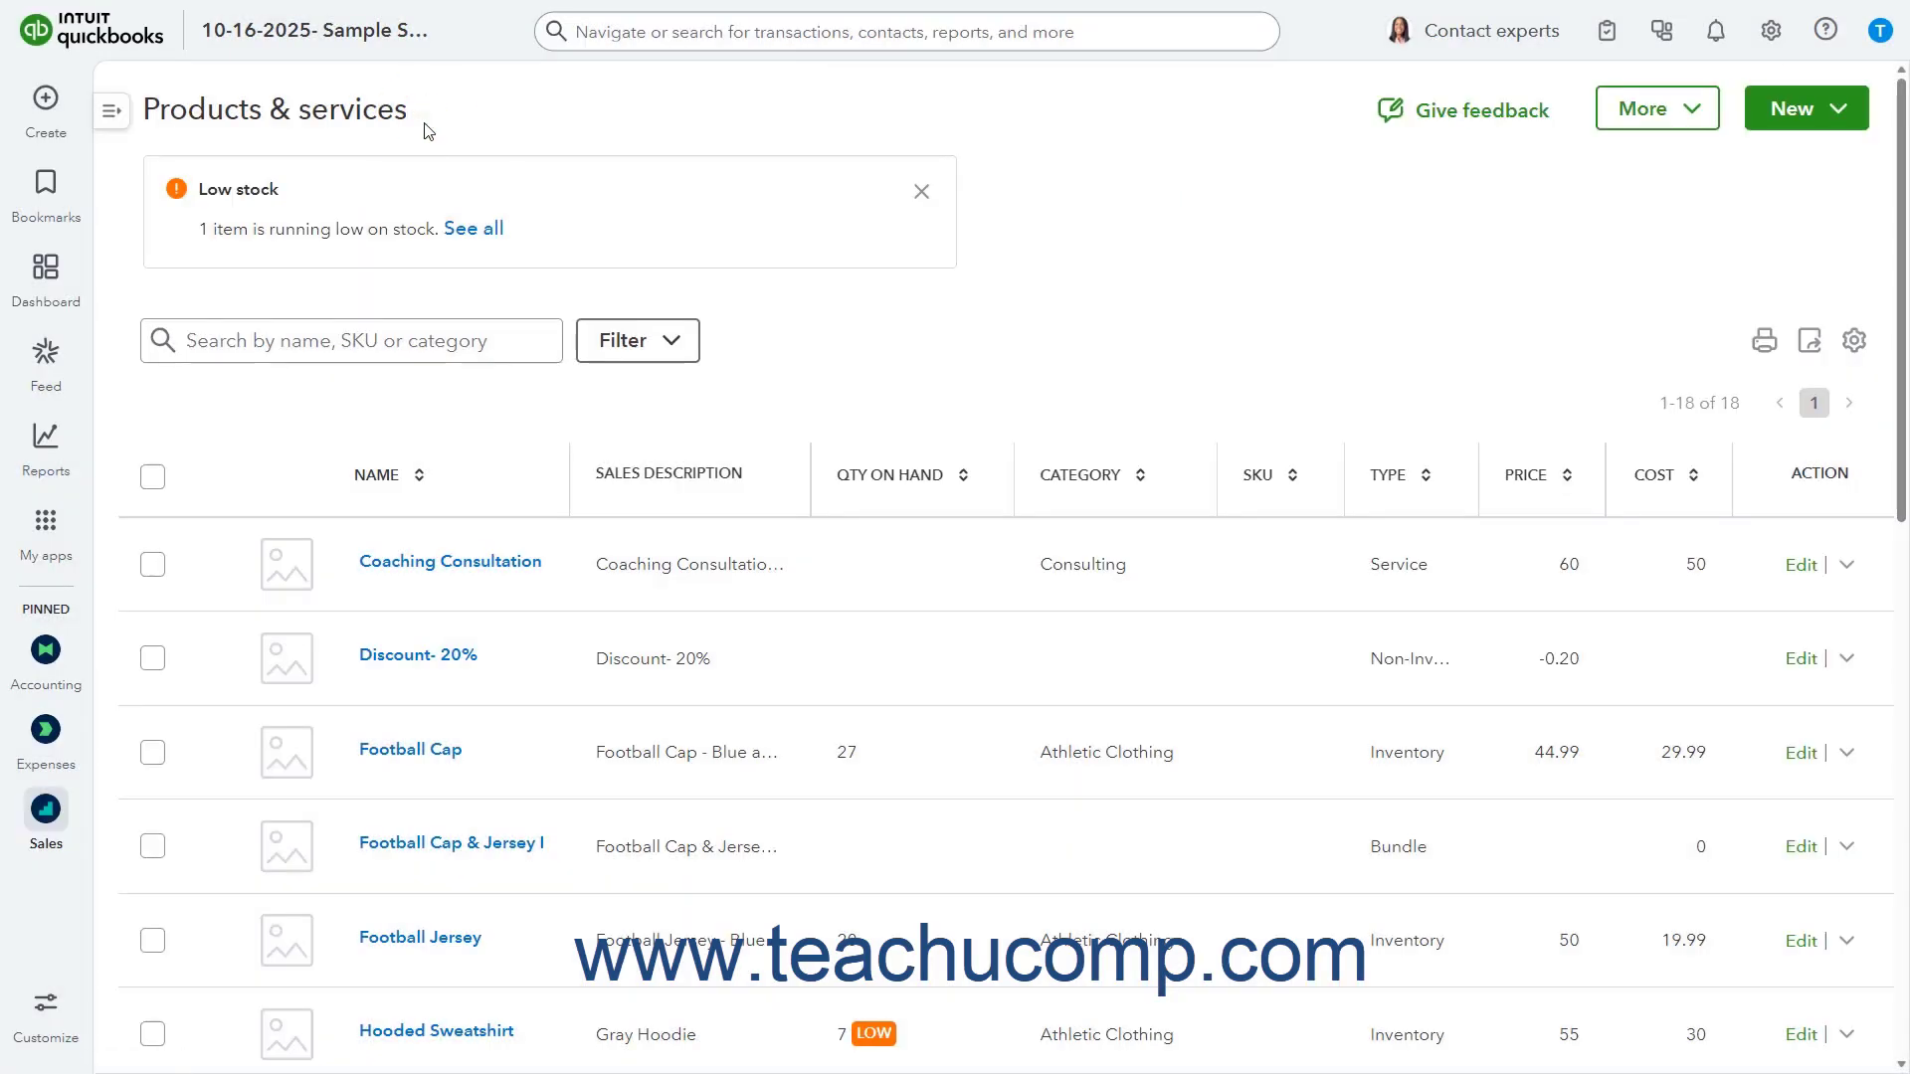
Step: Start a new non-inventory item named "Cash - Tendered at sale"
click(1809, 119)
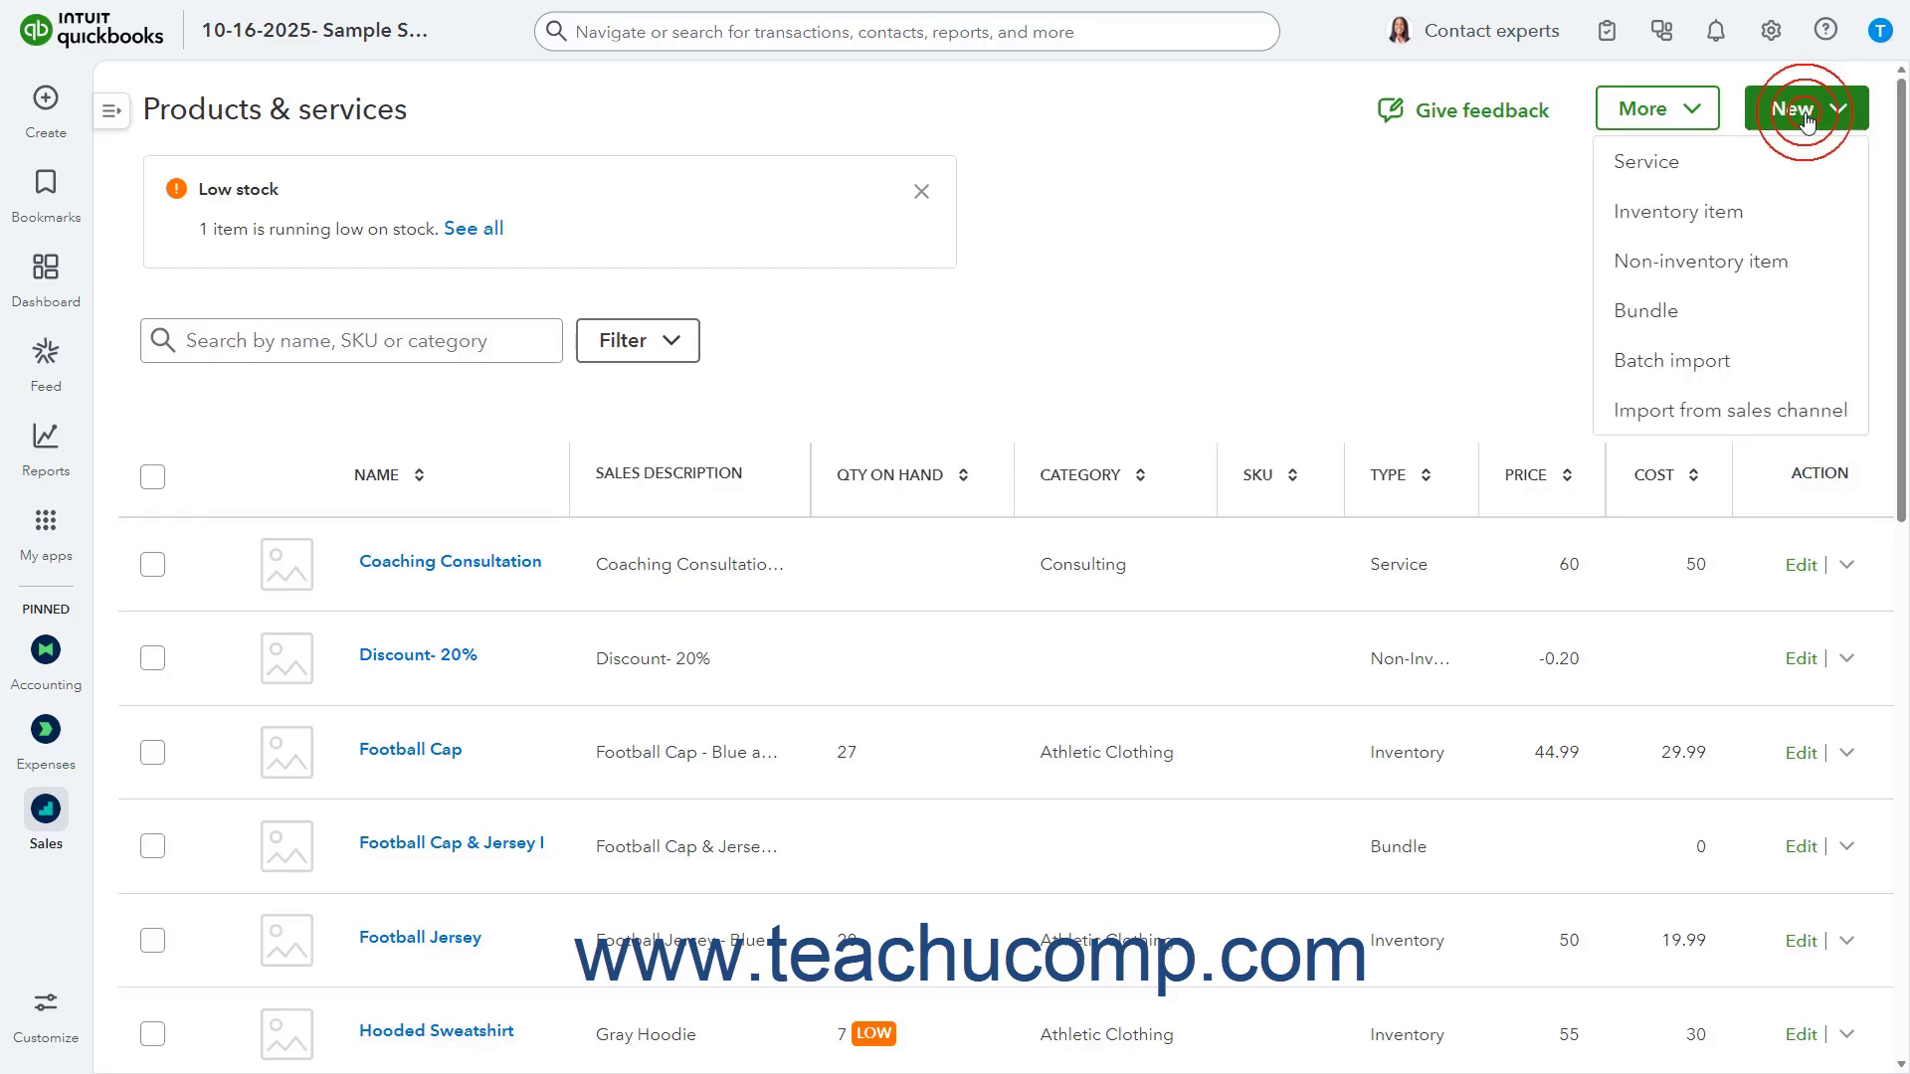
click(1753, 261)
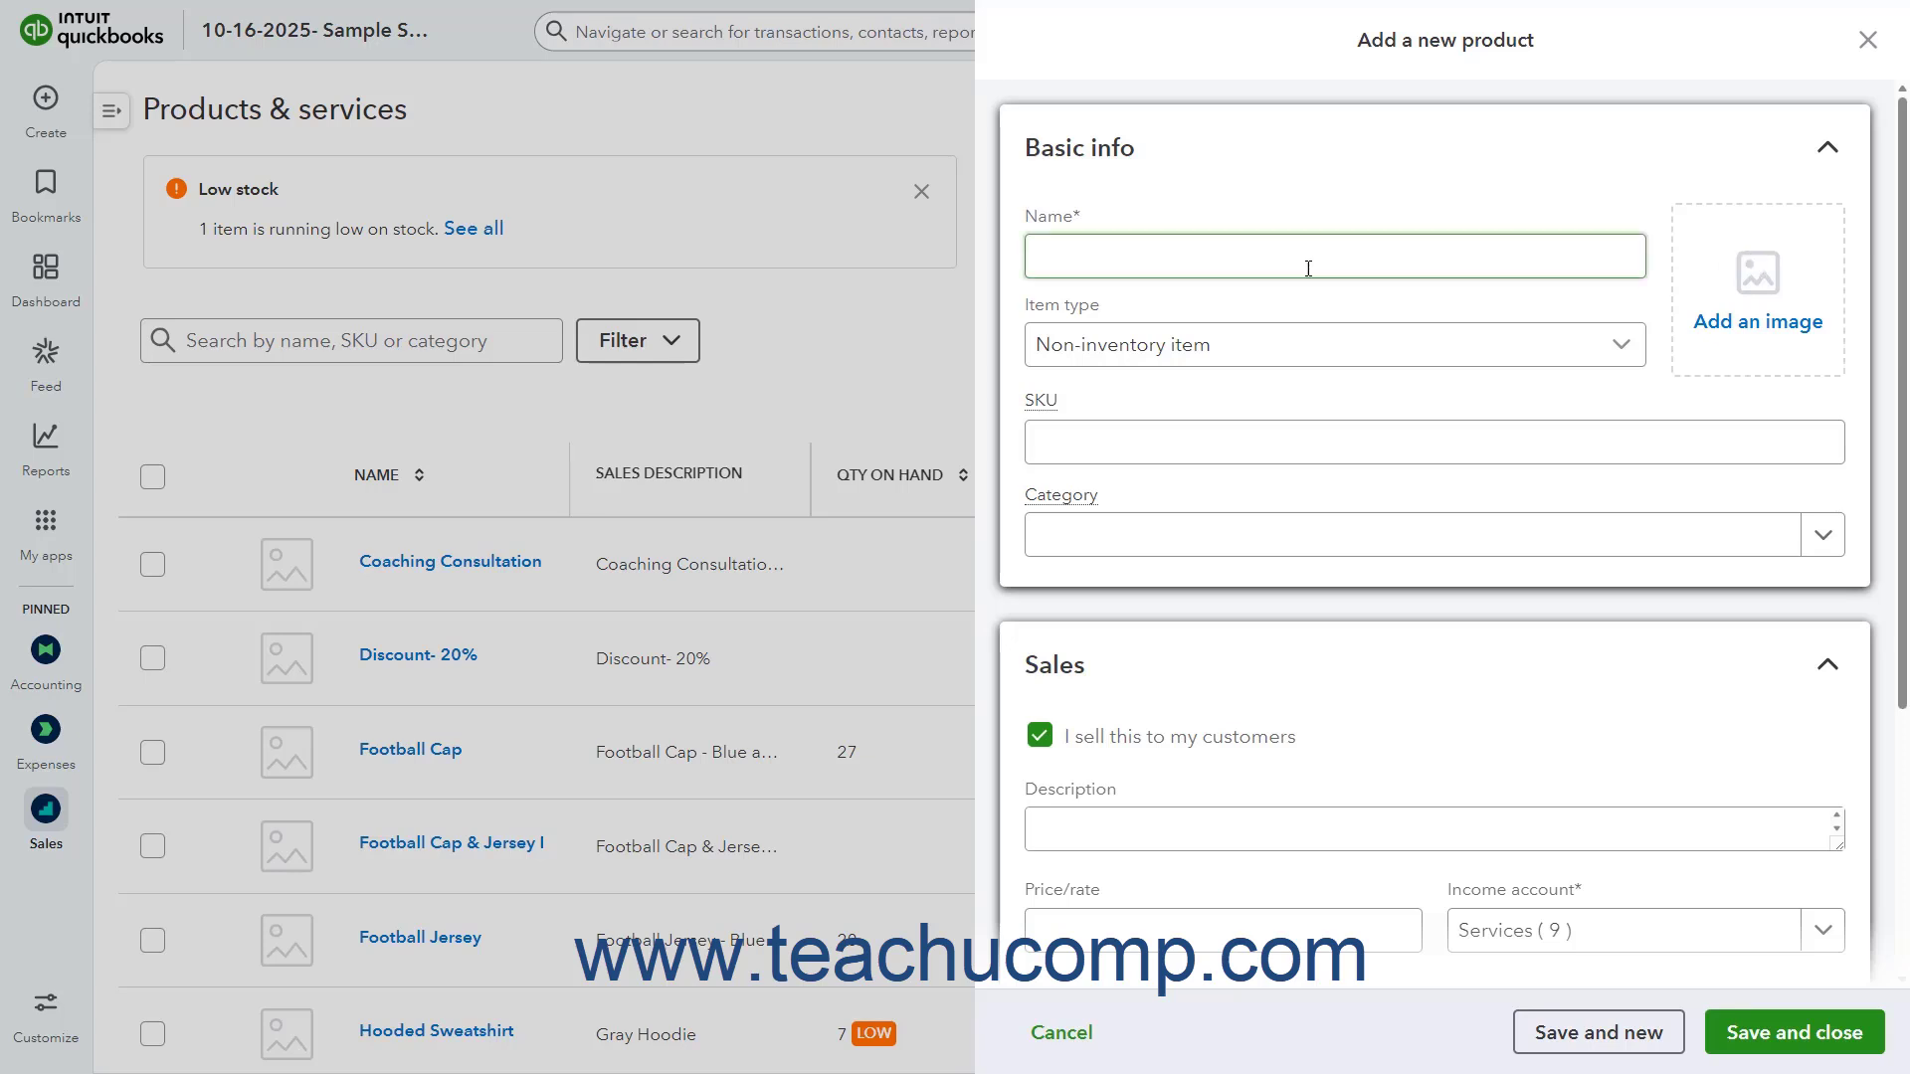
click(1180, 264)
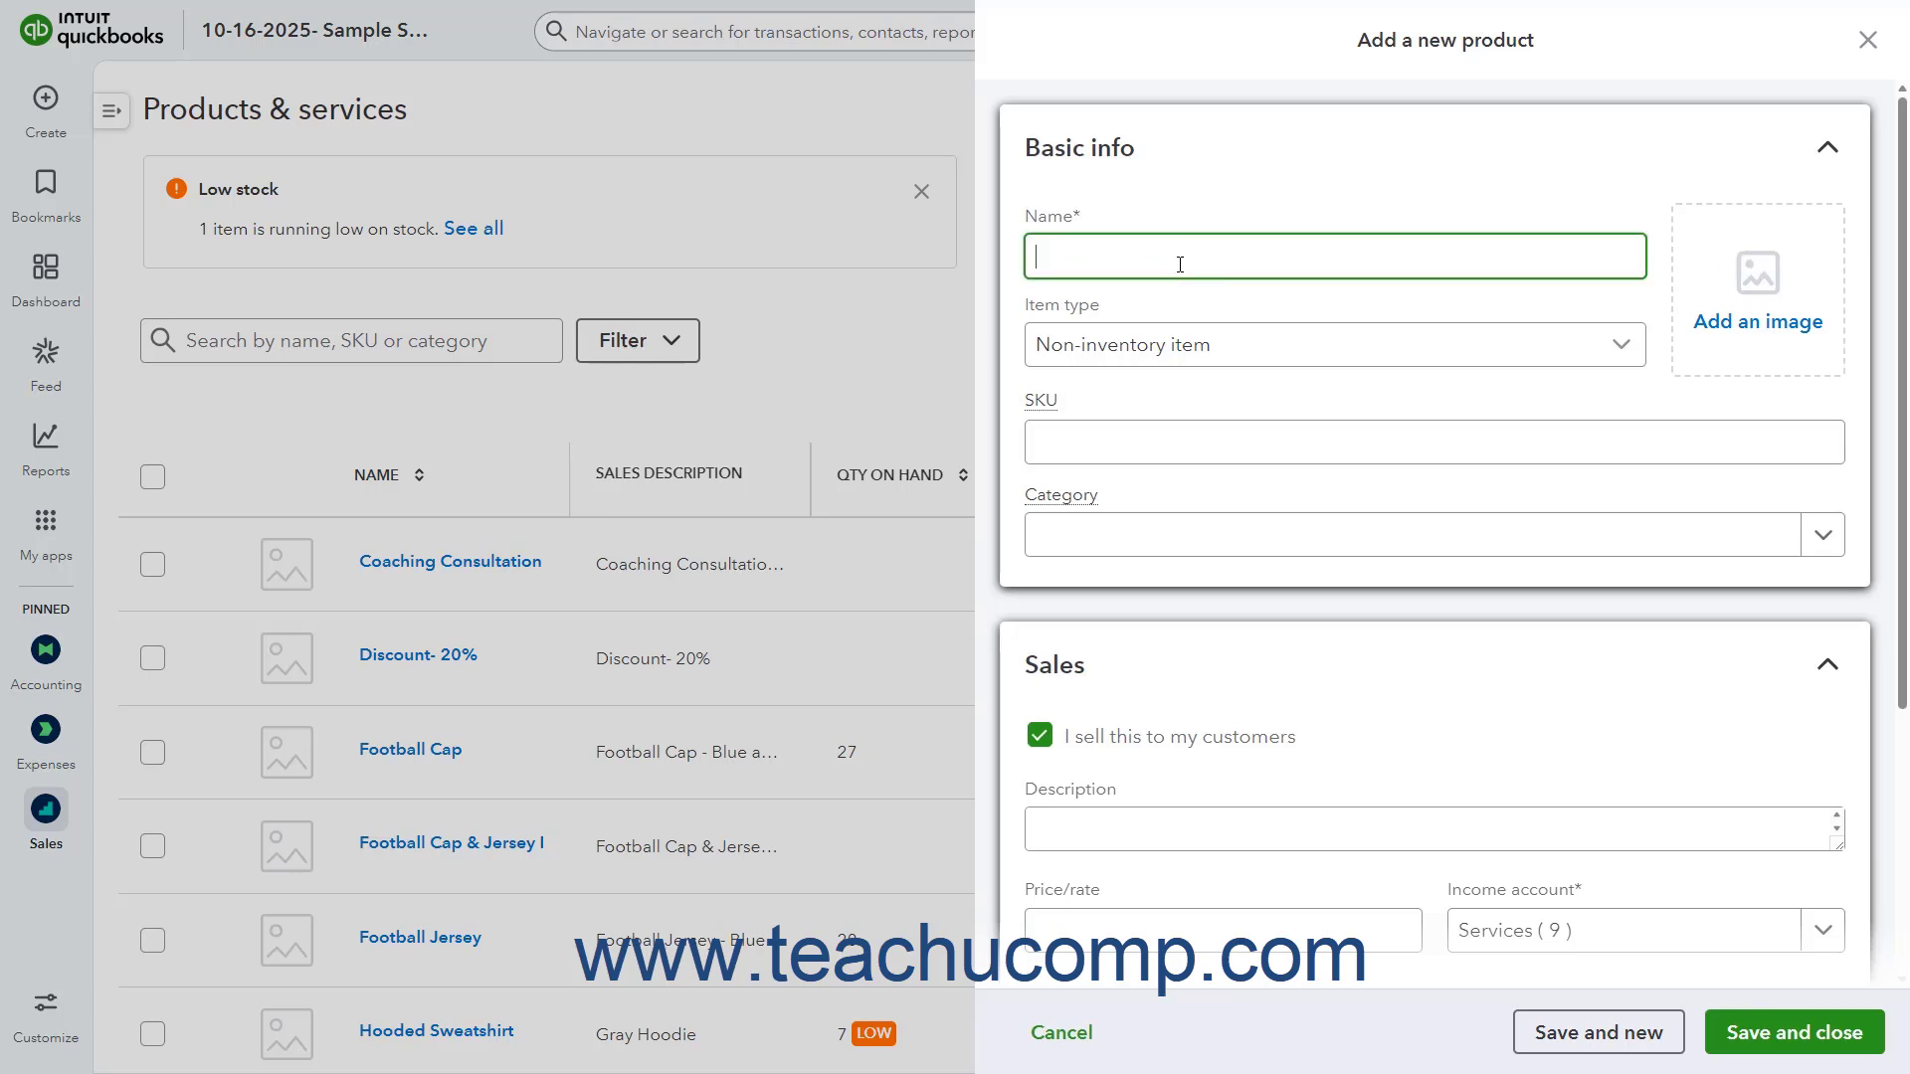
text(Cash - Tendered at sale)
Step: Set the item's sales description to "Cash payment" and its income account to Cash
click(1108, 816)
text(Cash payment)
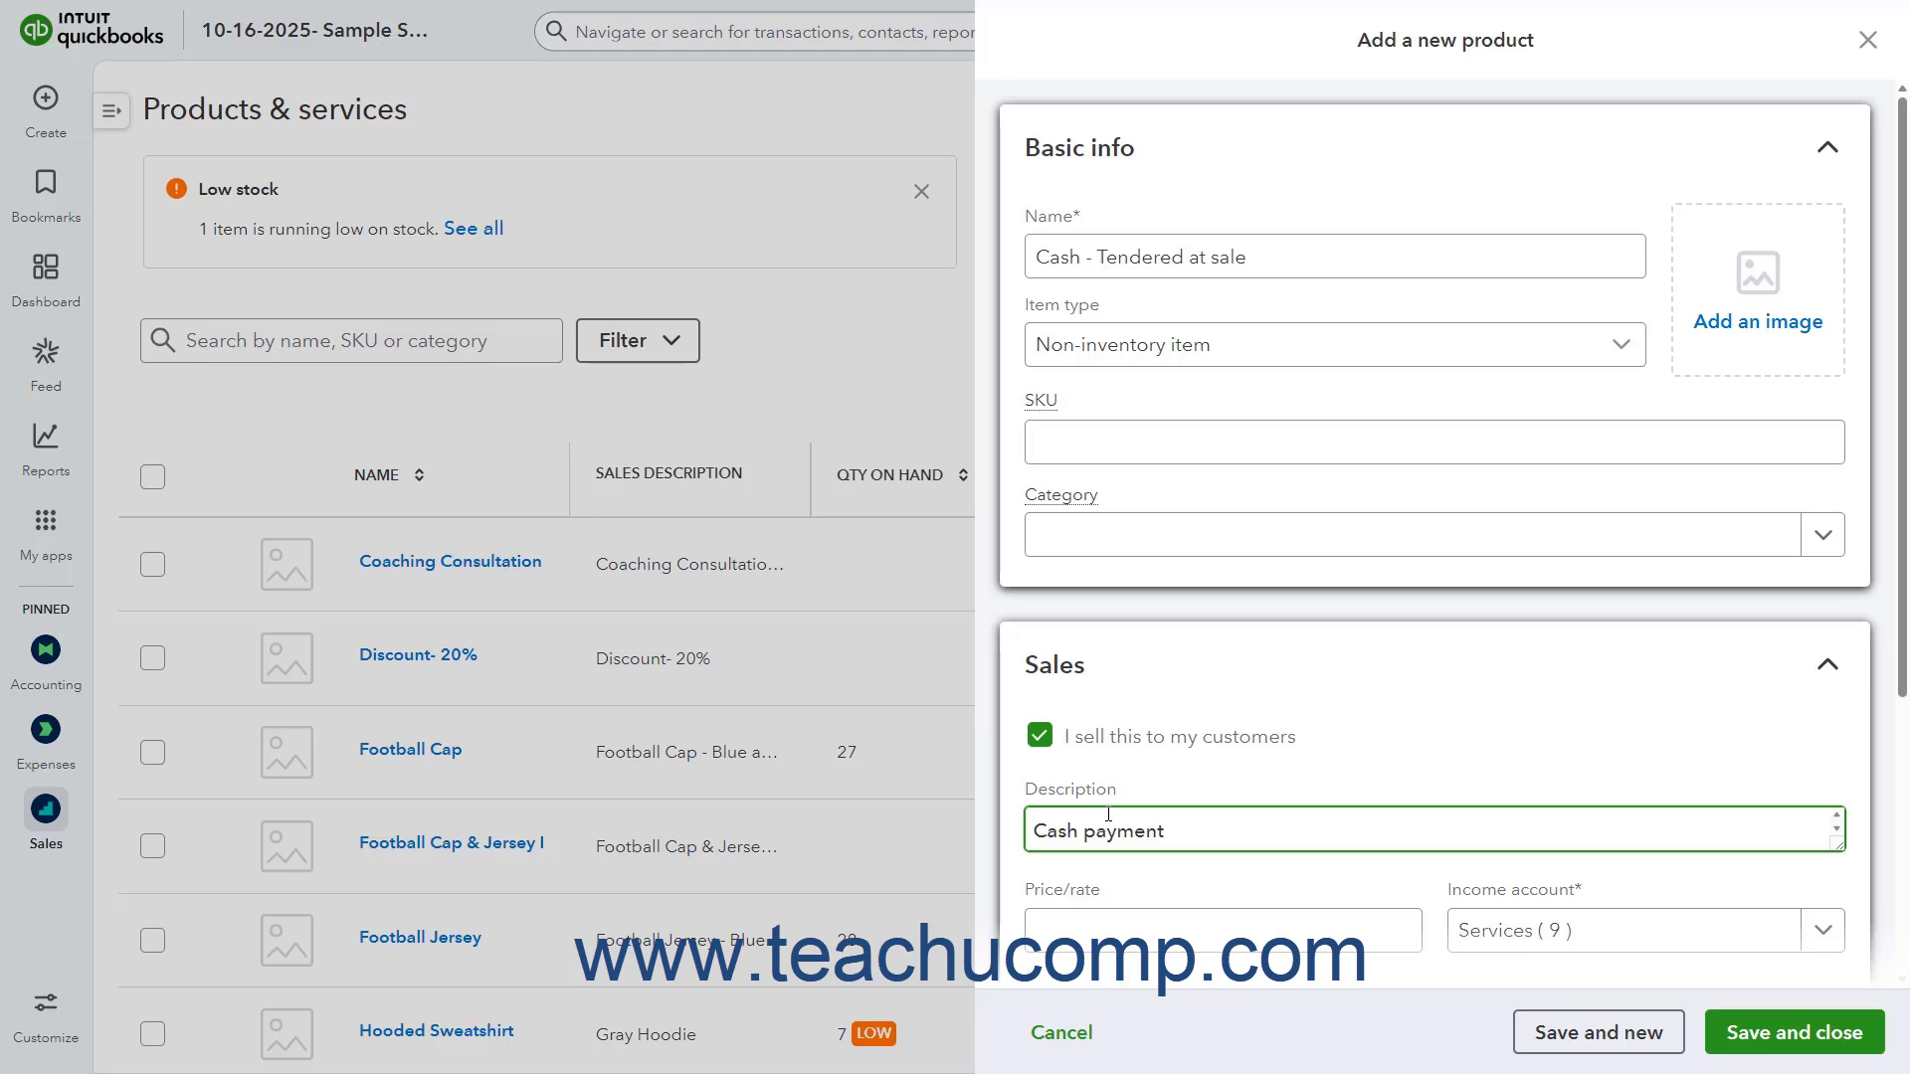
click(1840, 942)
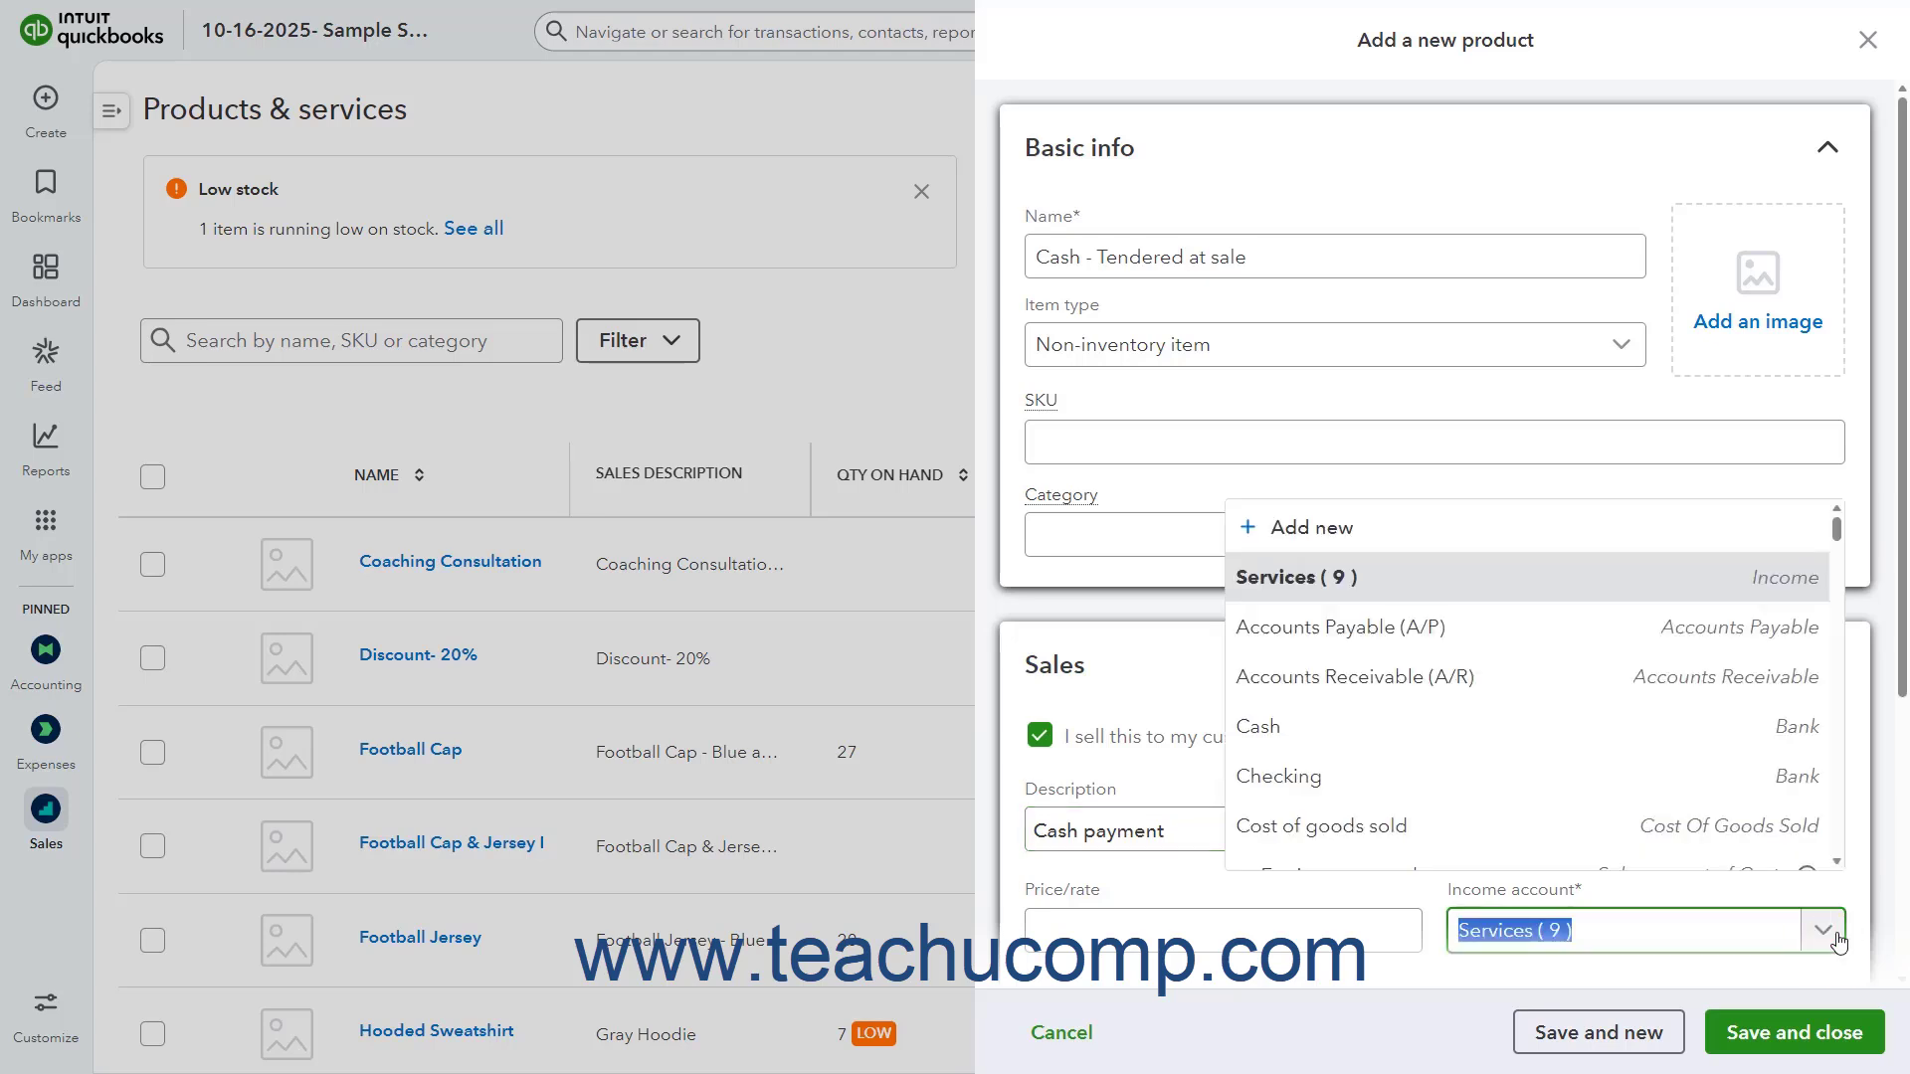
click(1403, 748)
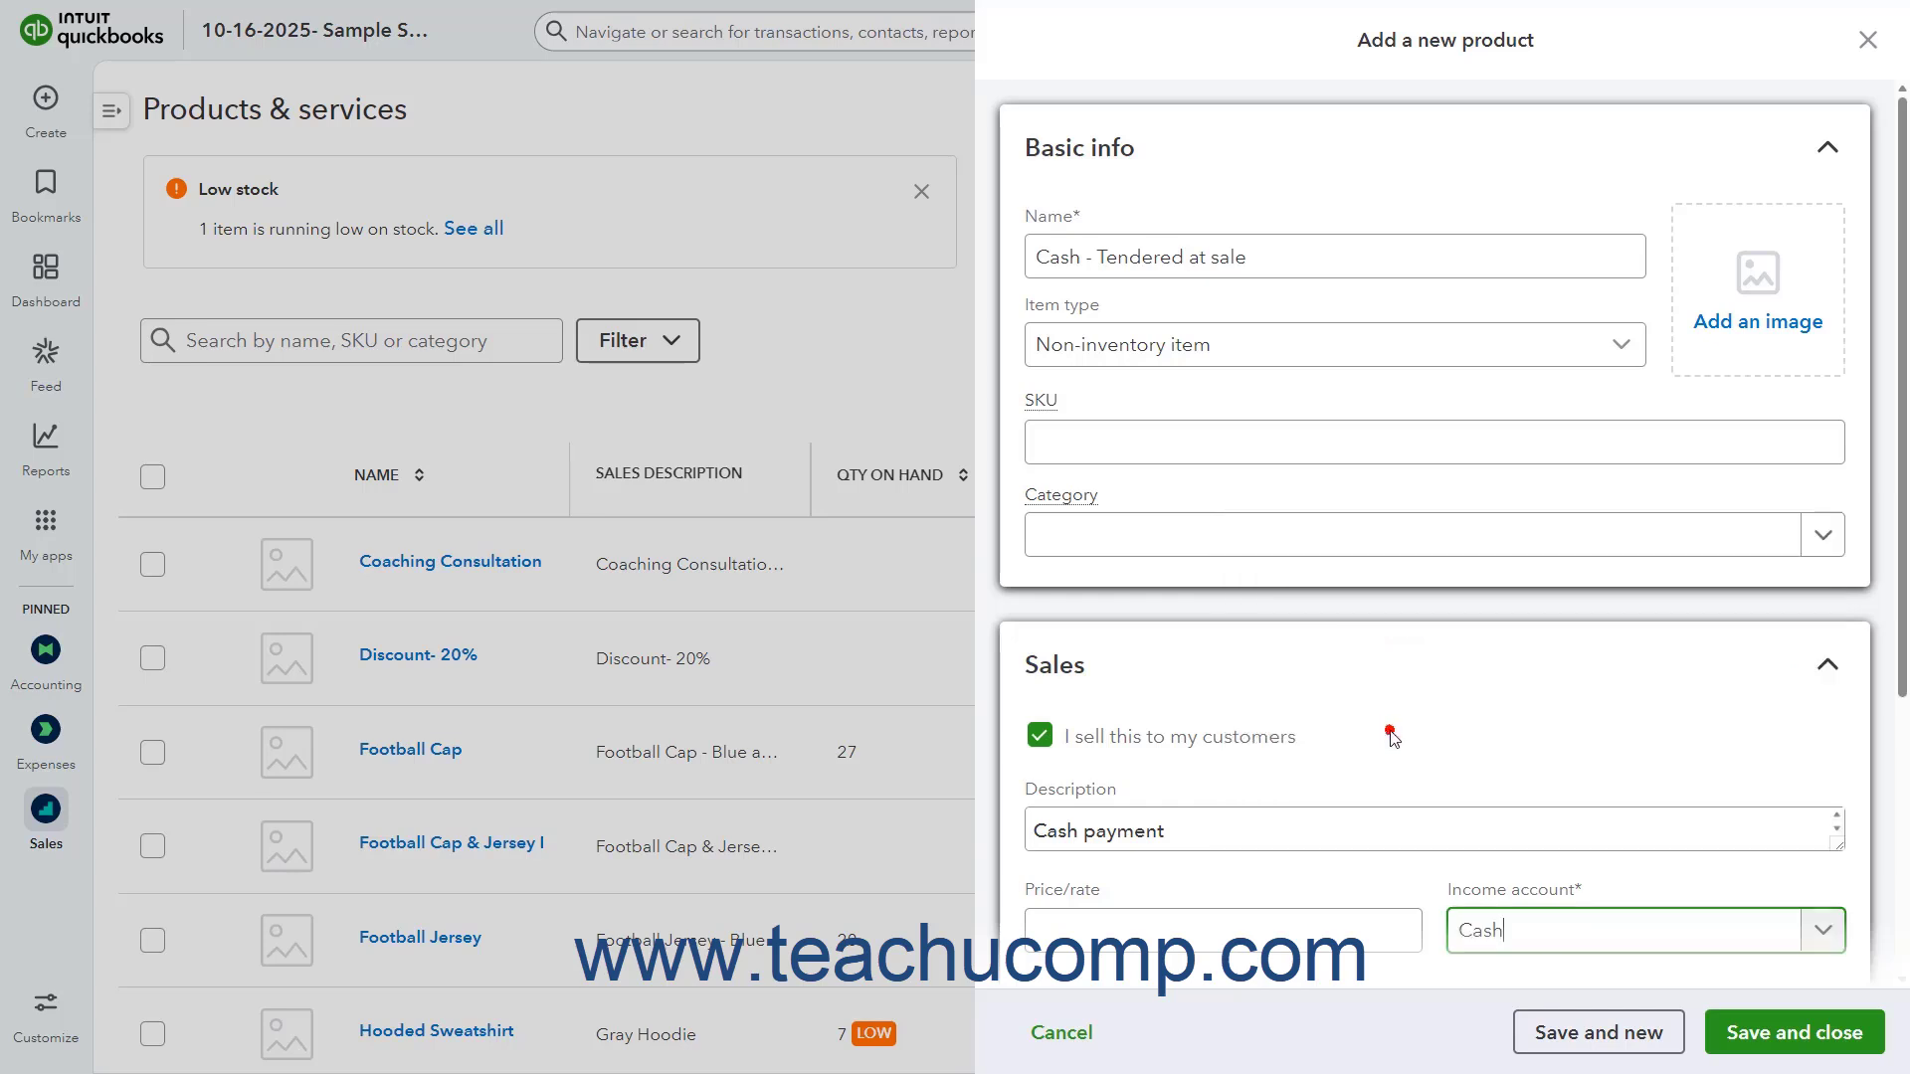
Step: Assign the Nontaxable sales tax category from the full category list to the new item and save it
scroll(1391, 741, down, 3)
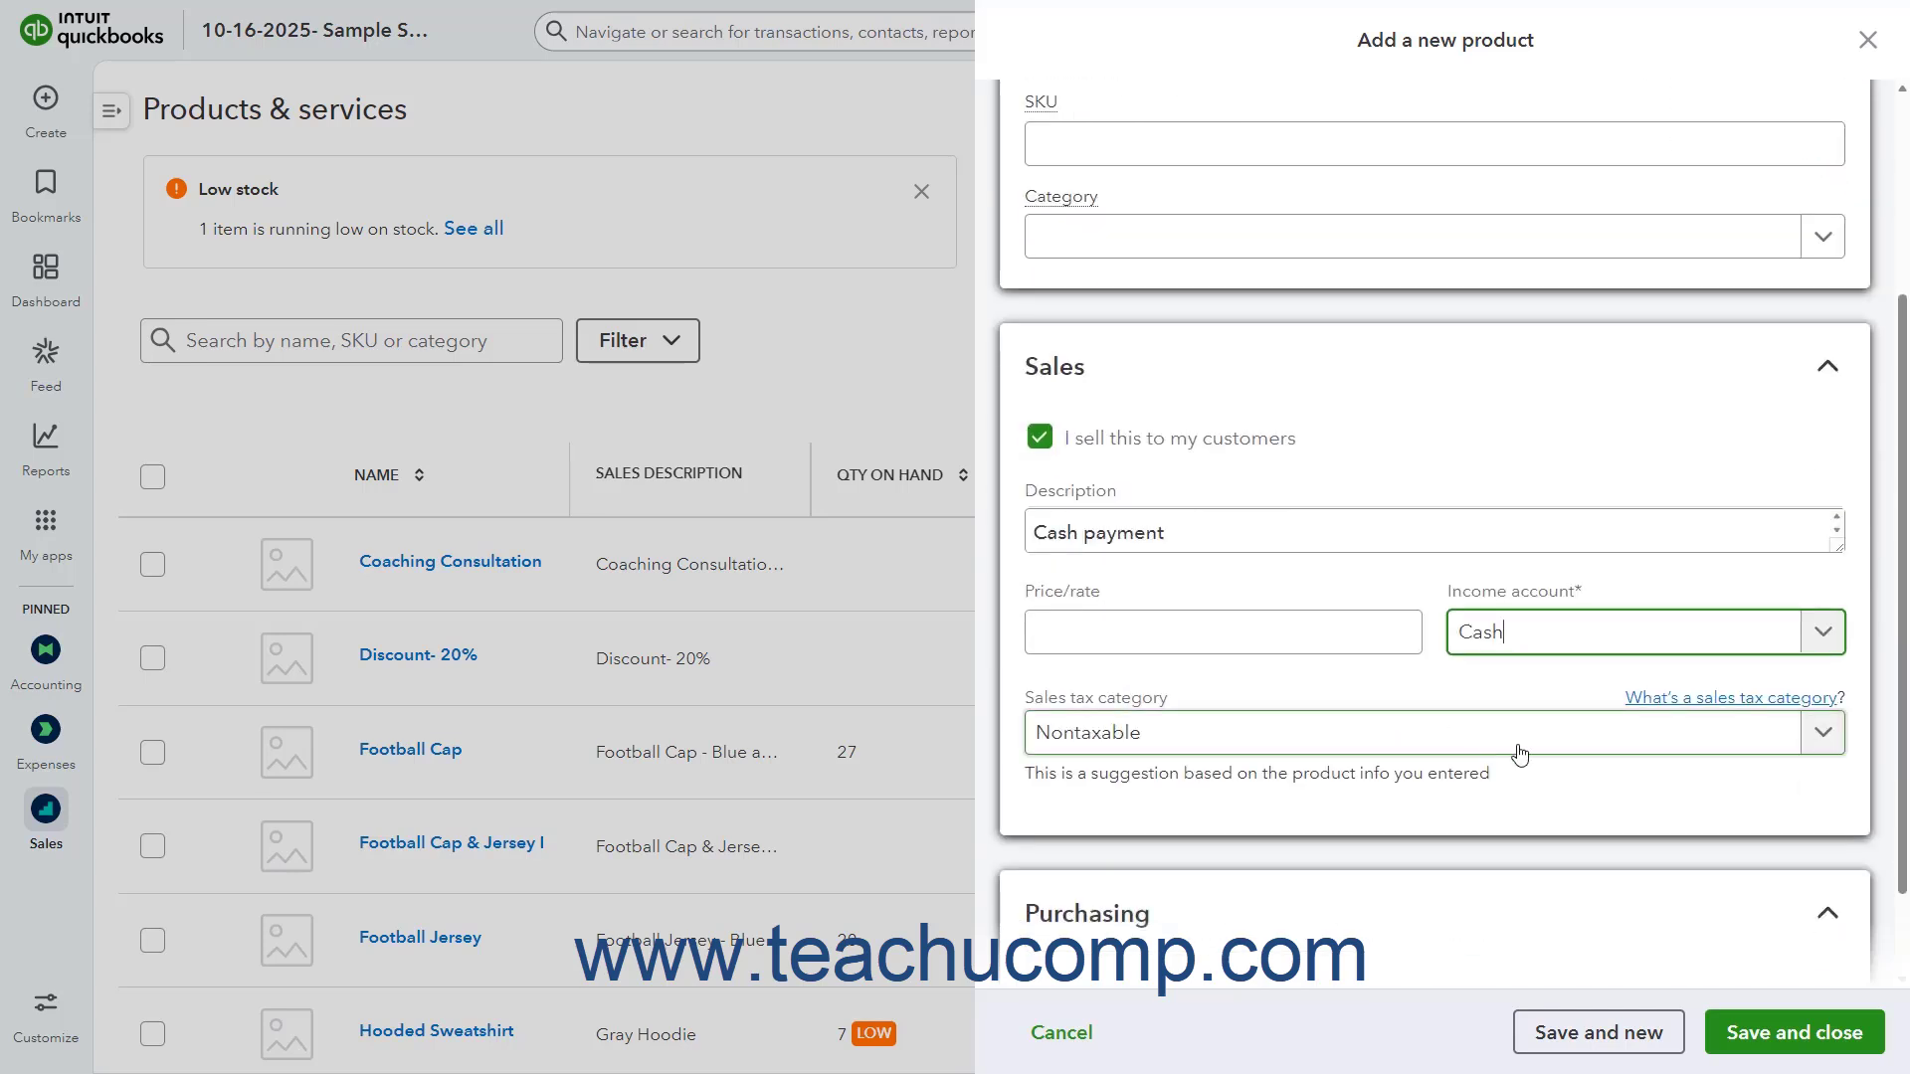
click(1820, 741)
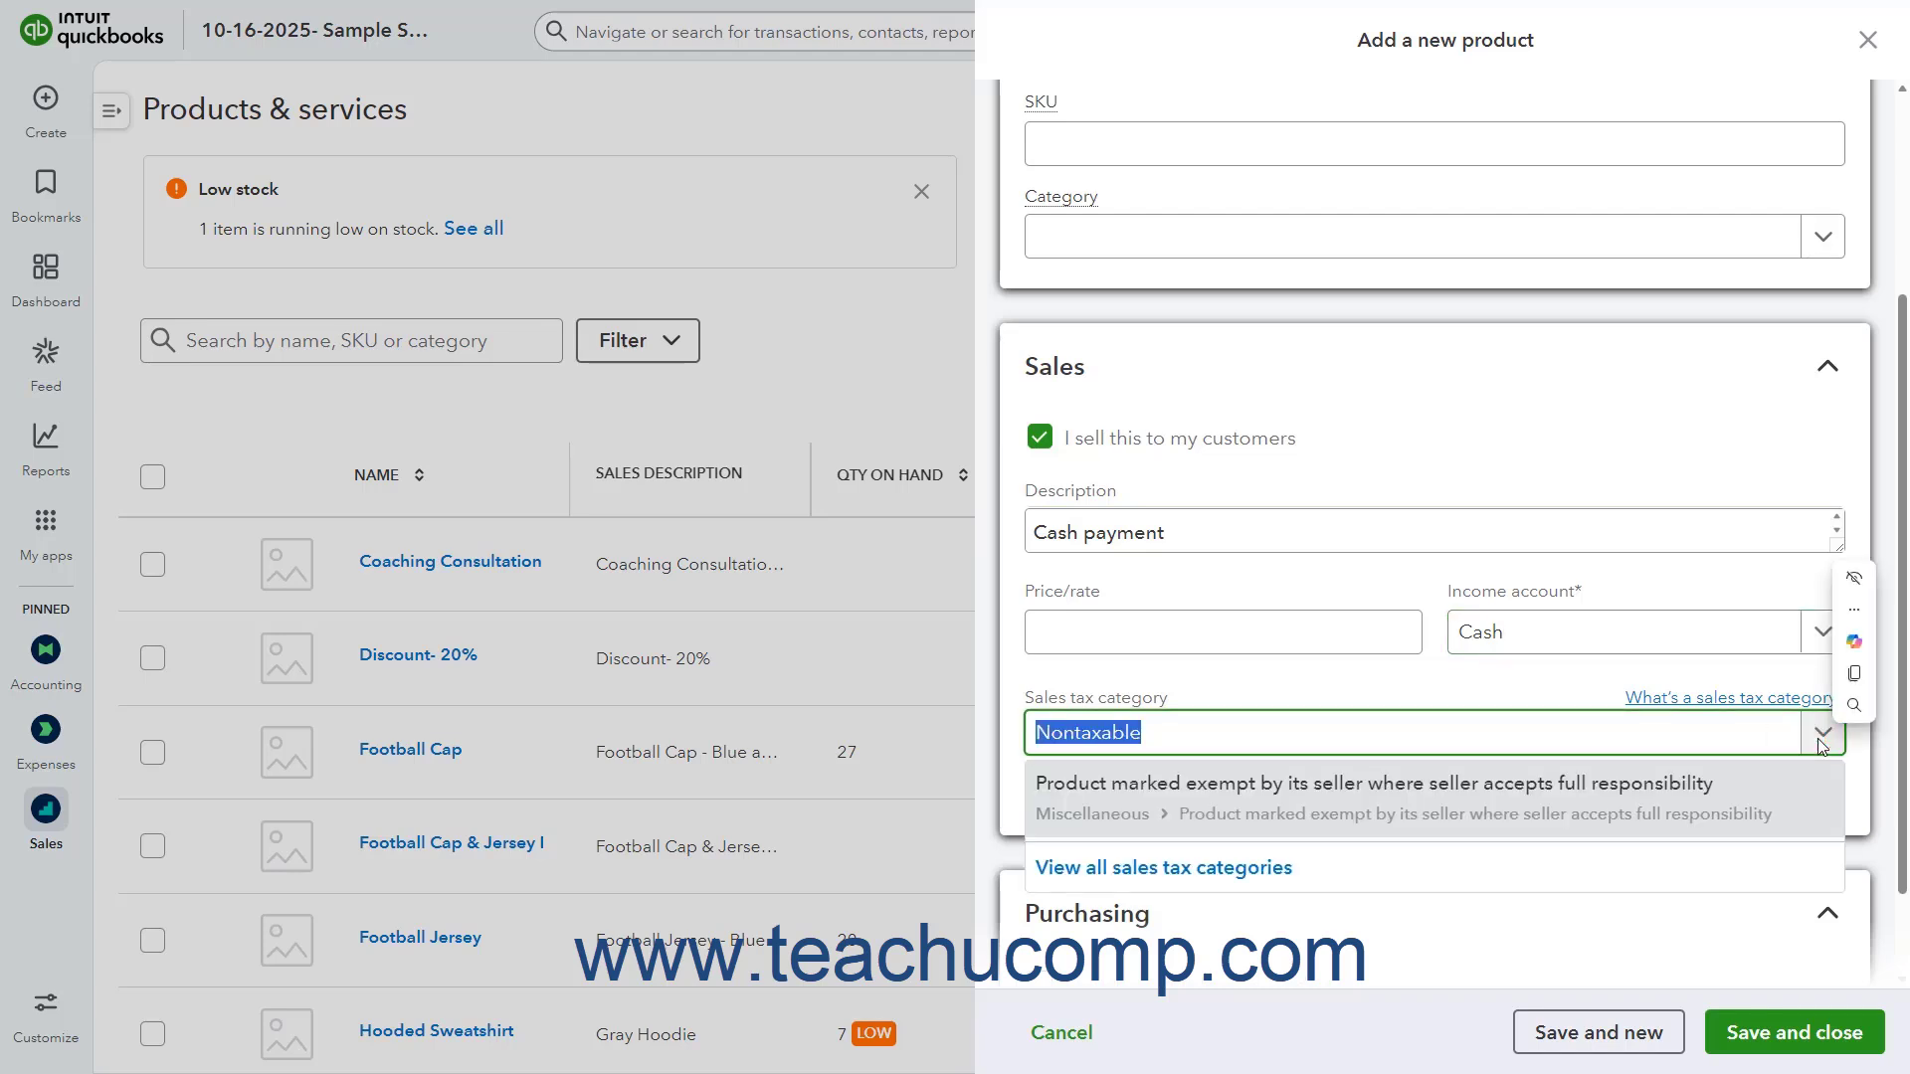
click(1174, 869)
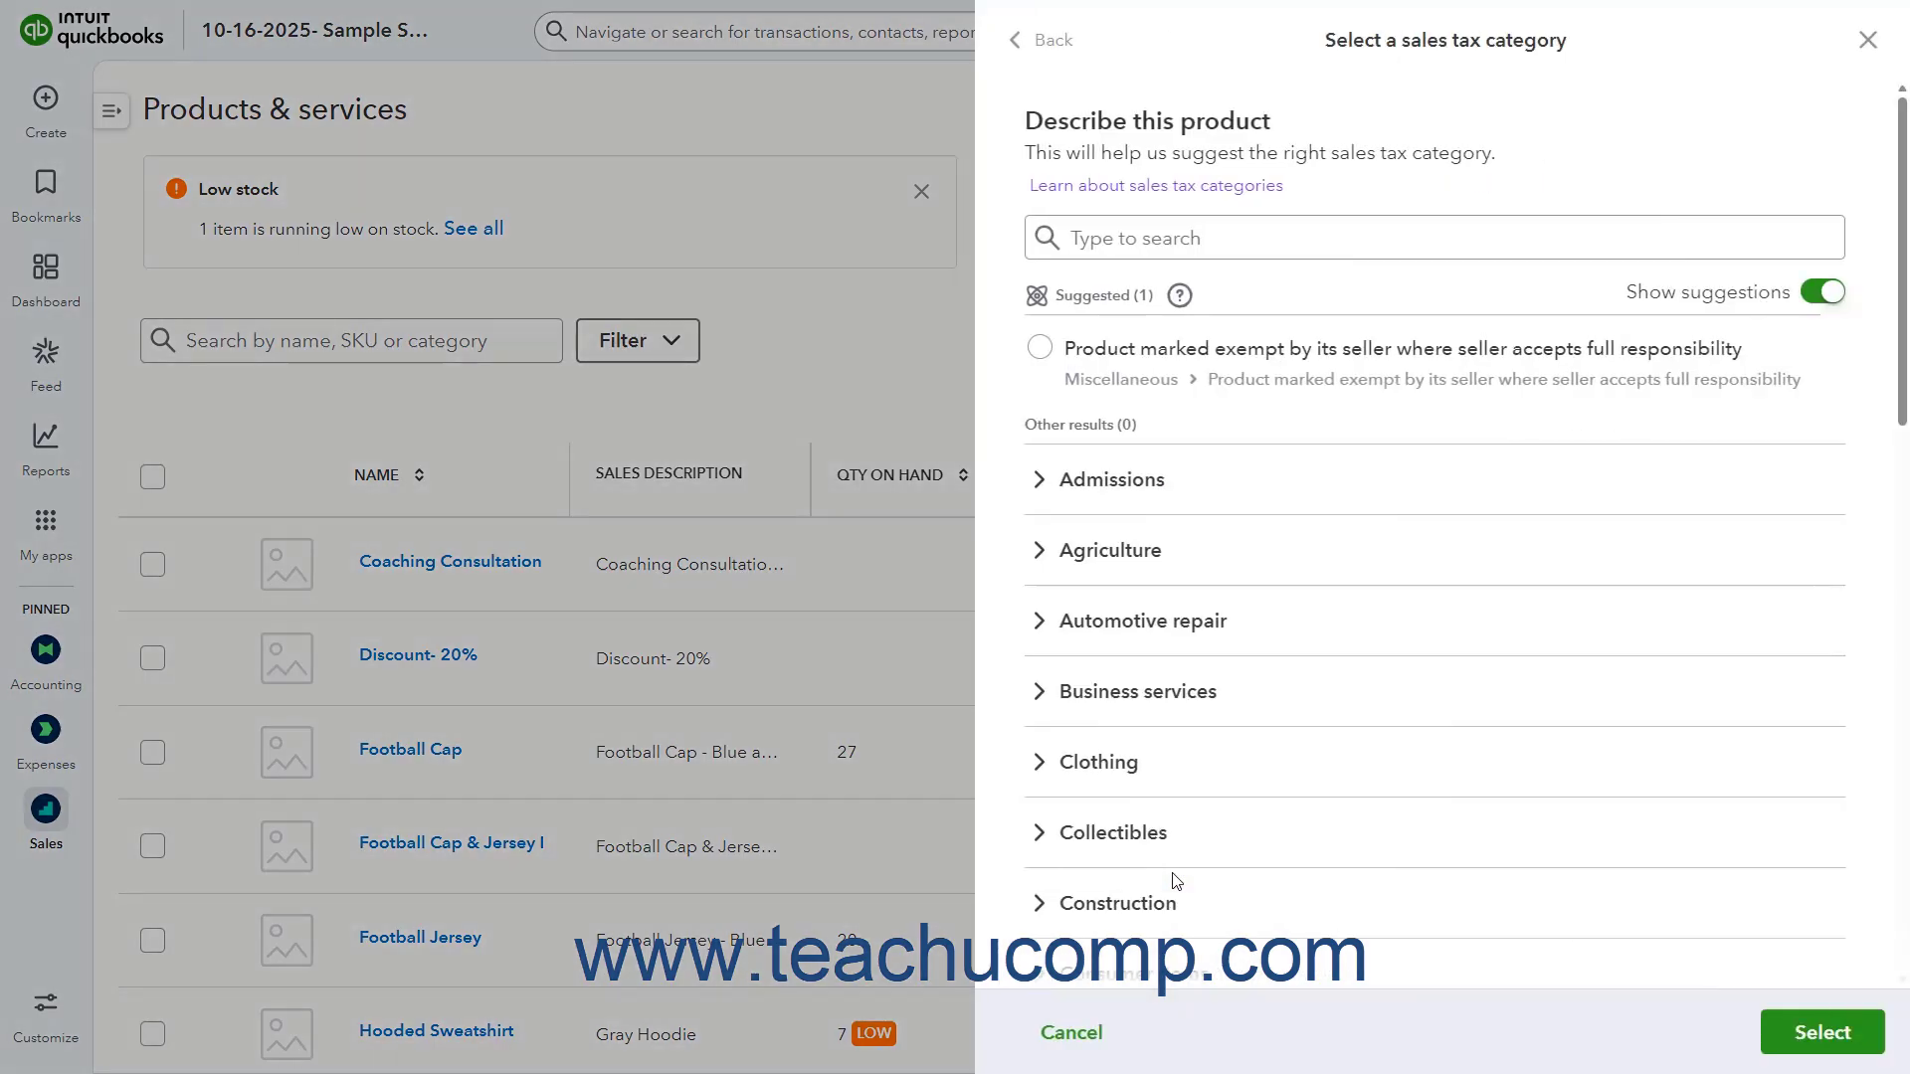
scroll(1228, 822, down, 5)
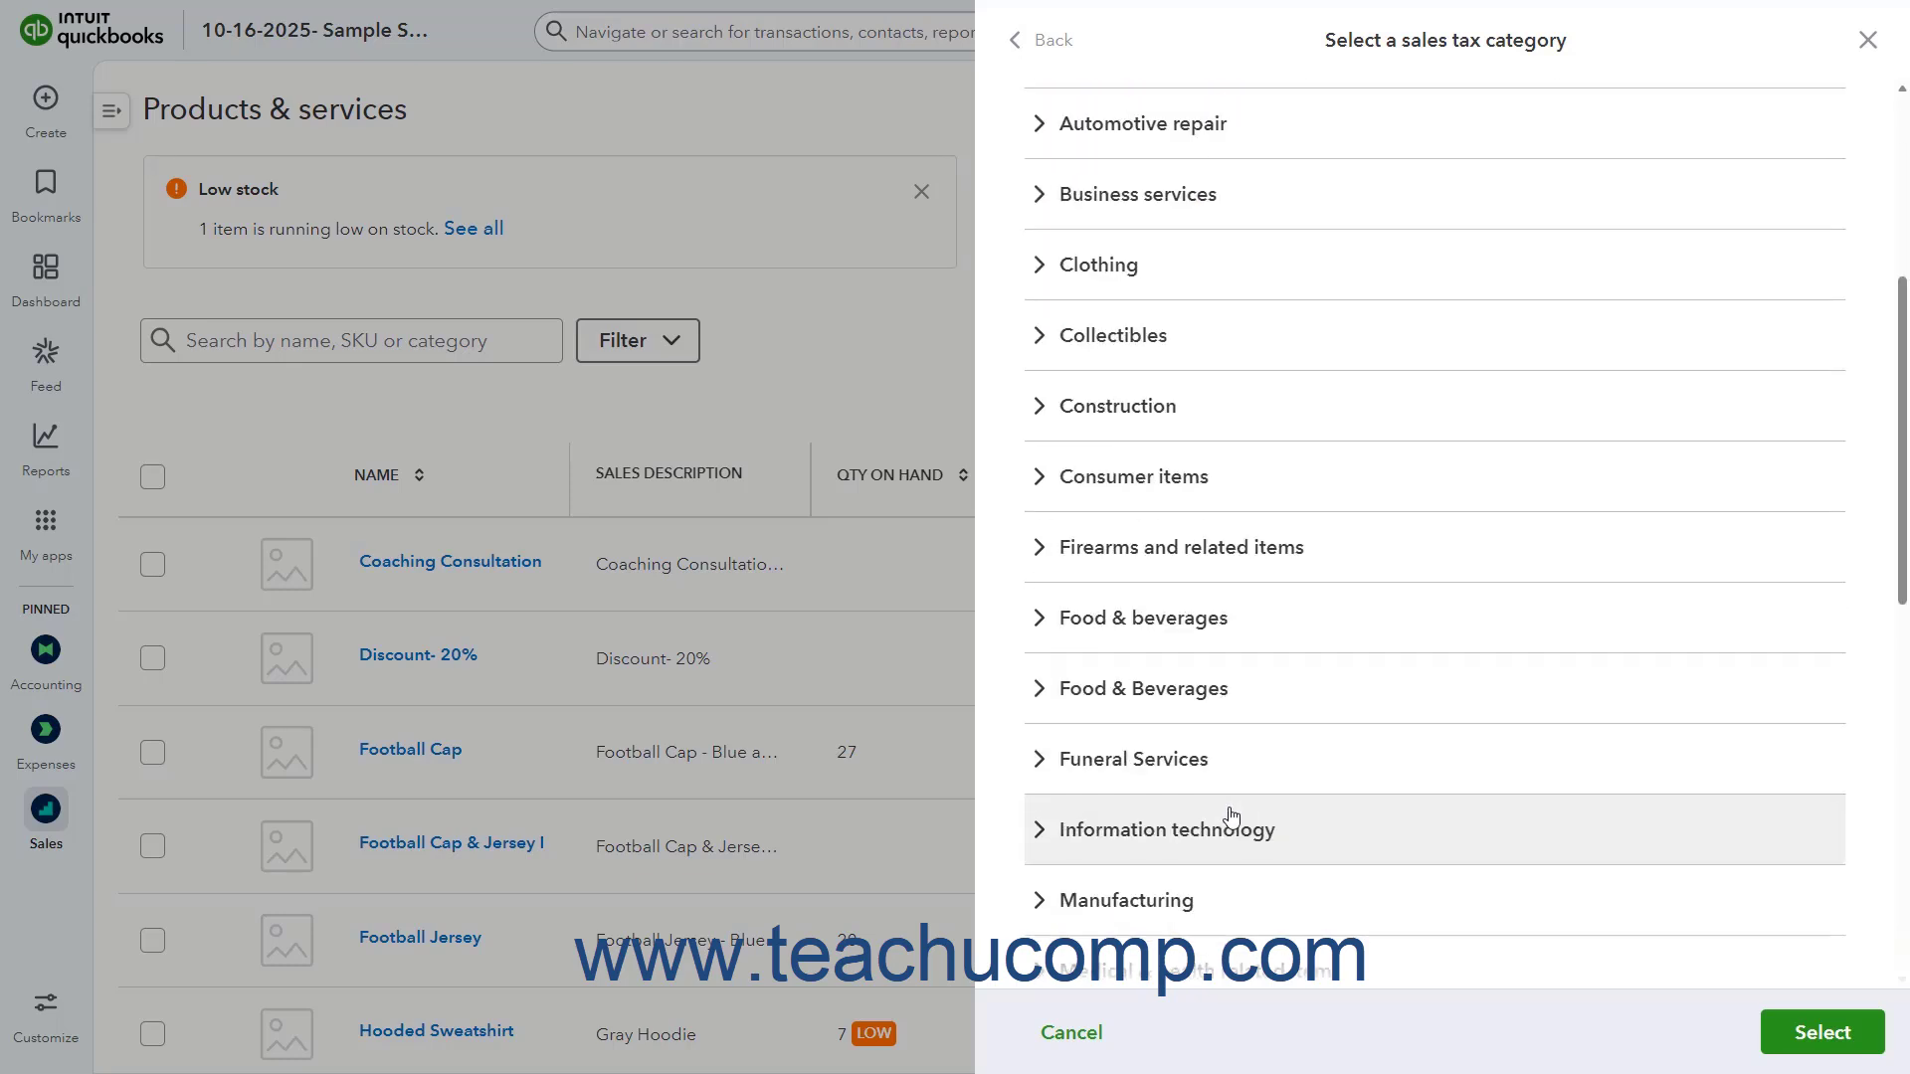
scroll(1231, 815, down, 9)
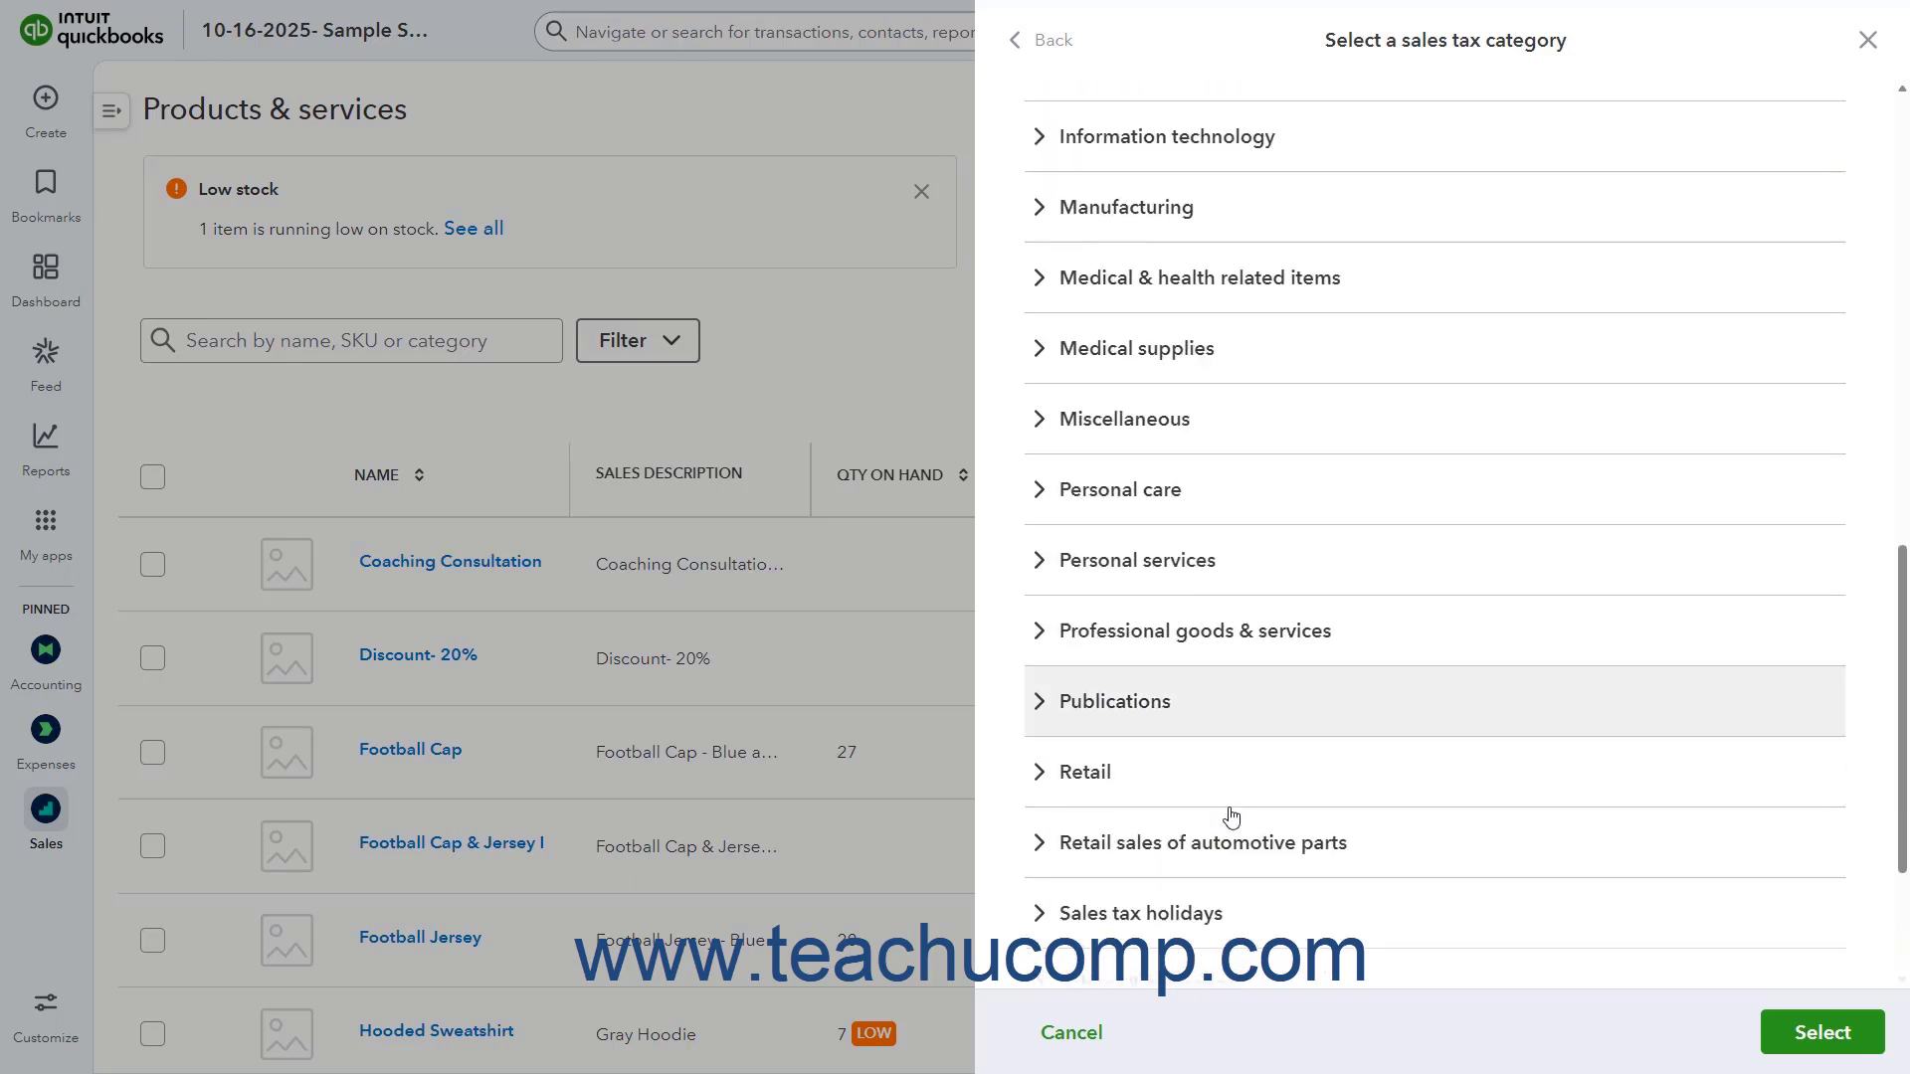
scroll(1231, 815, down, 1)
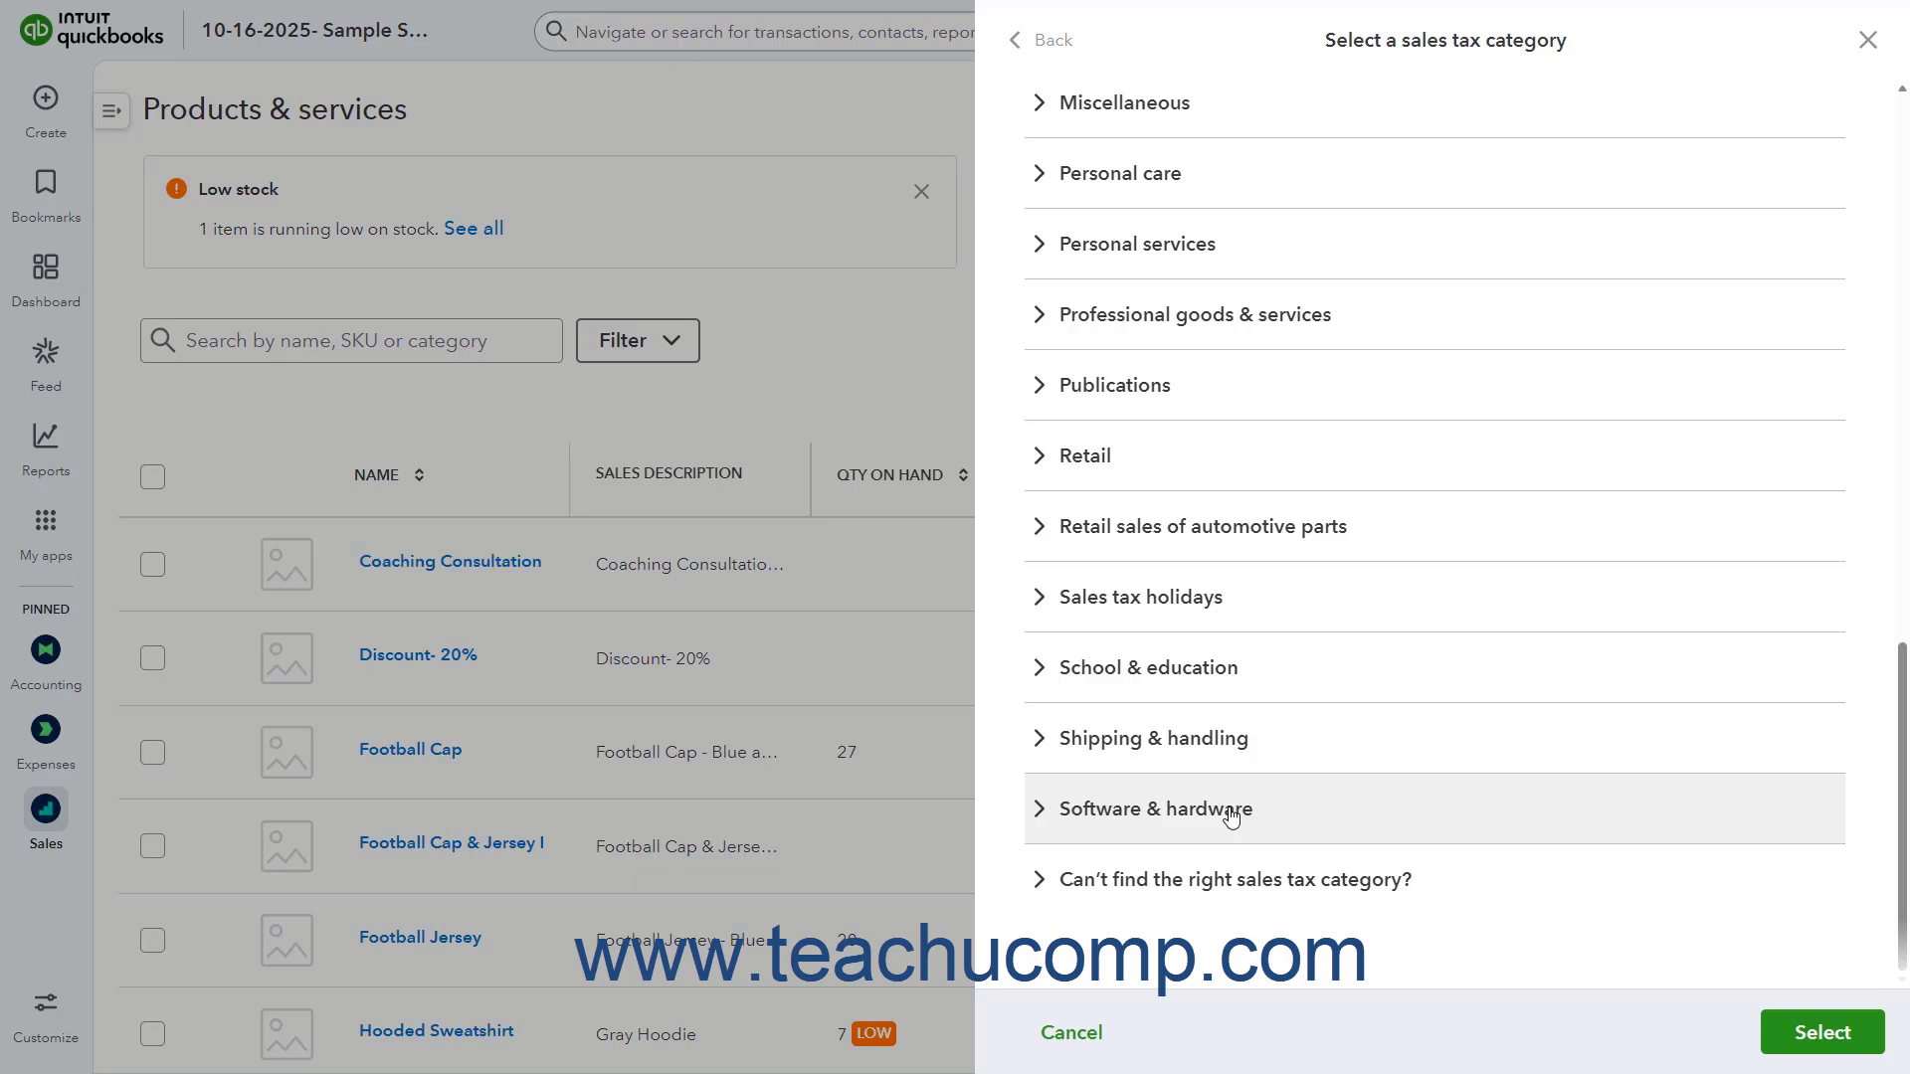
click(1197, 893)
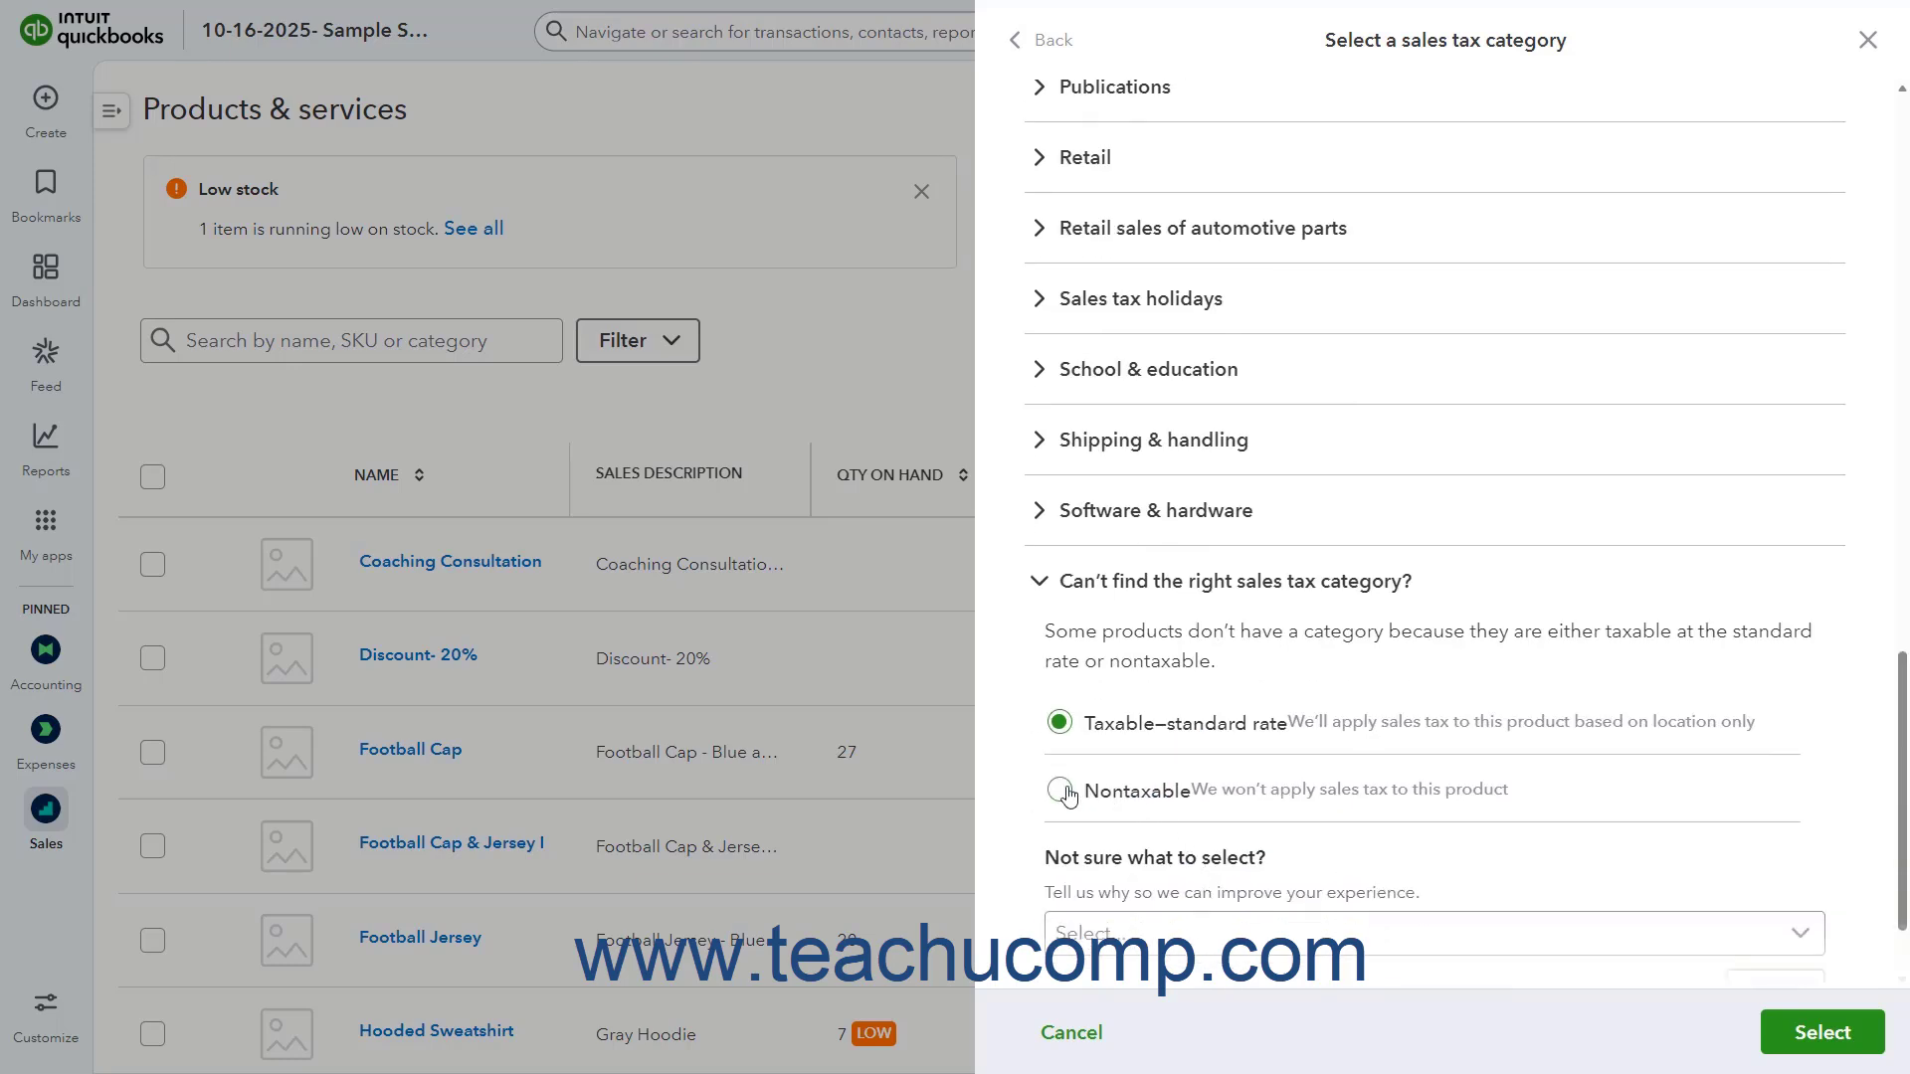
click(1062, 792)
click(1811, 1034)
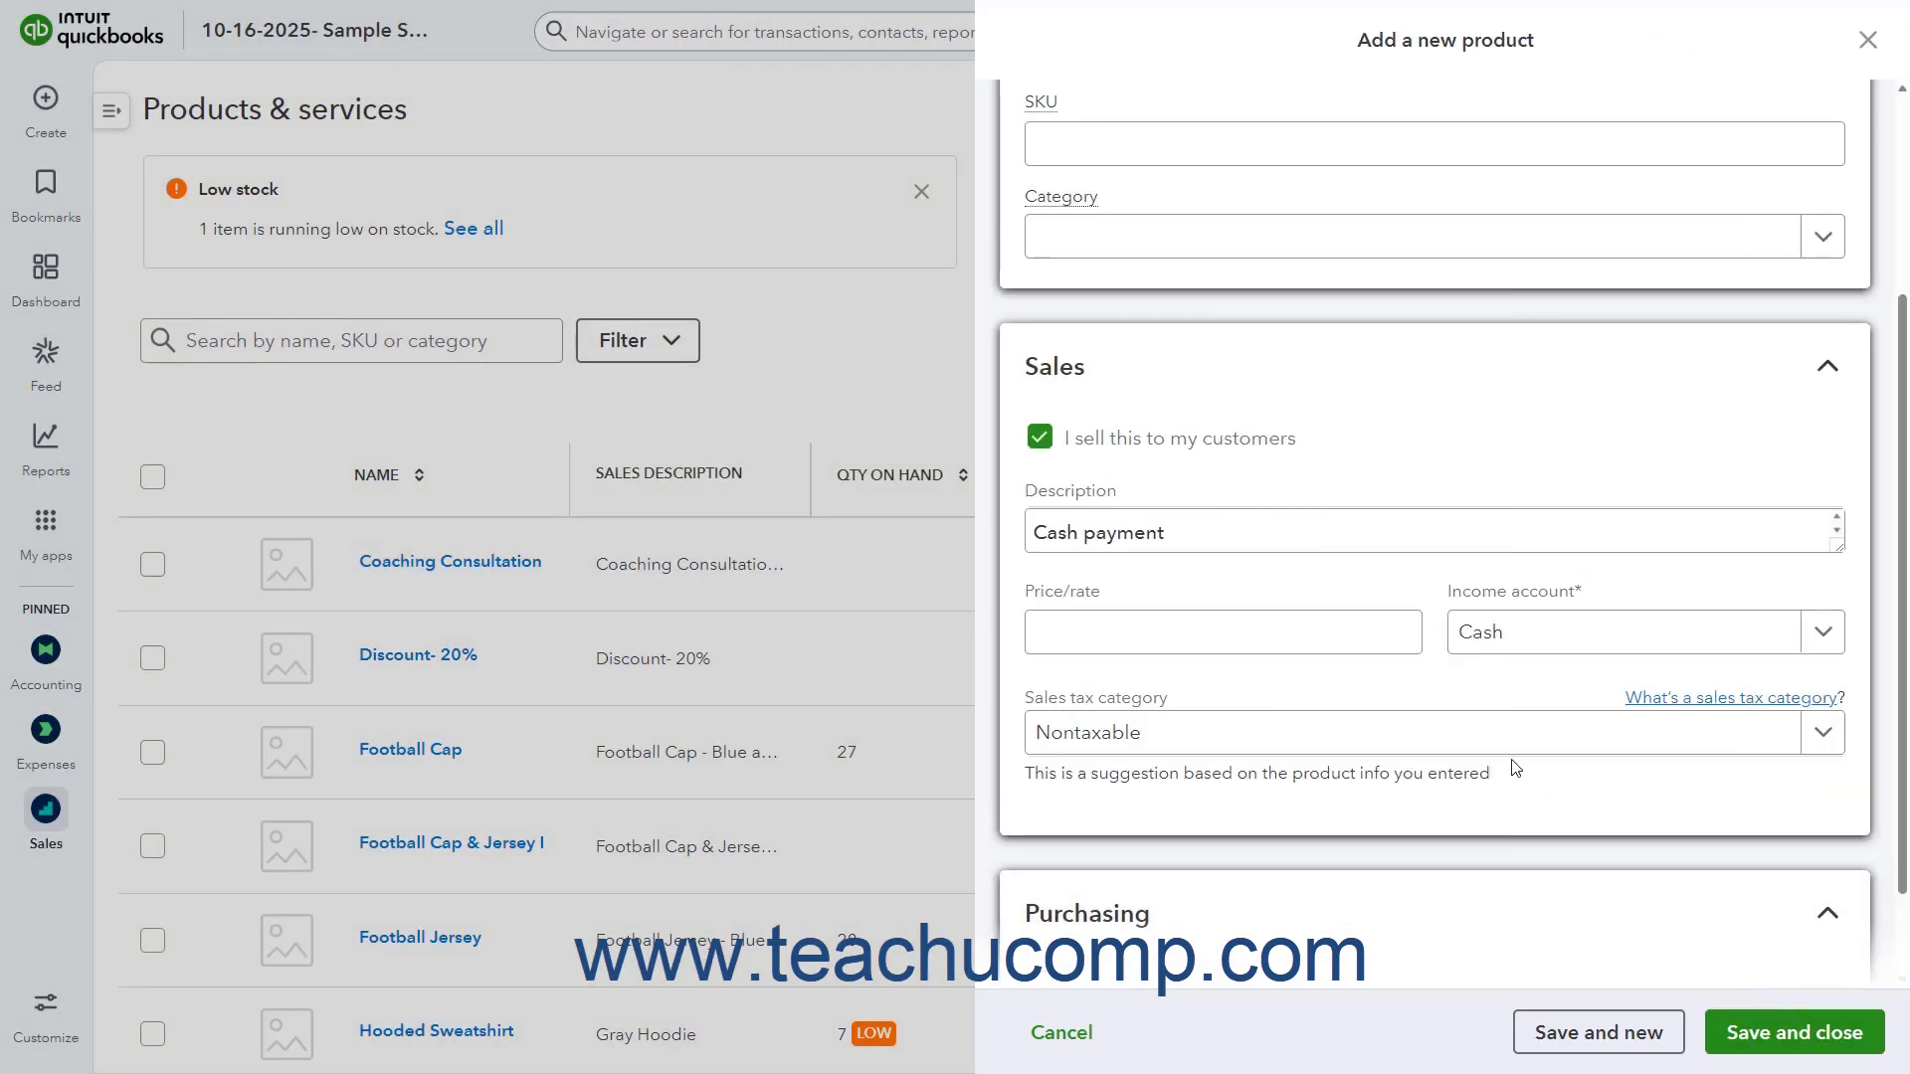
click(1764, 1037)
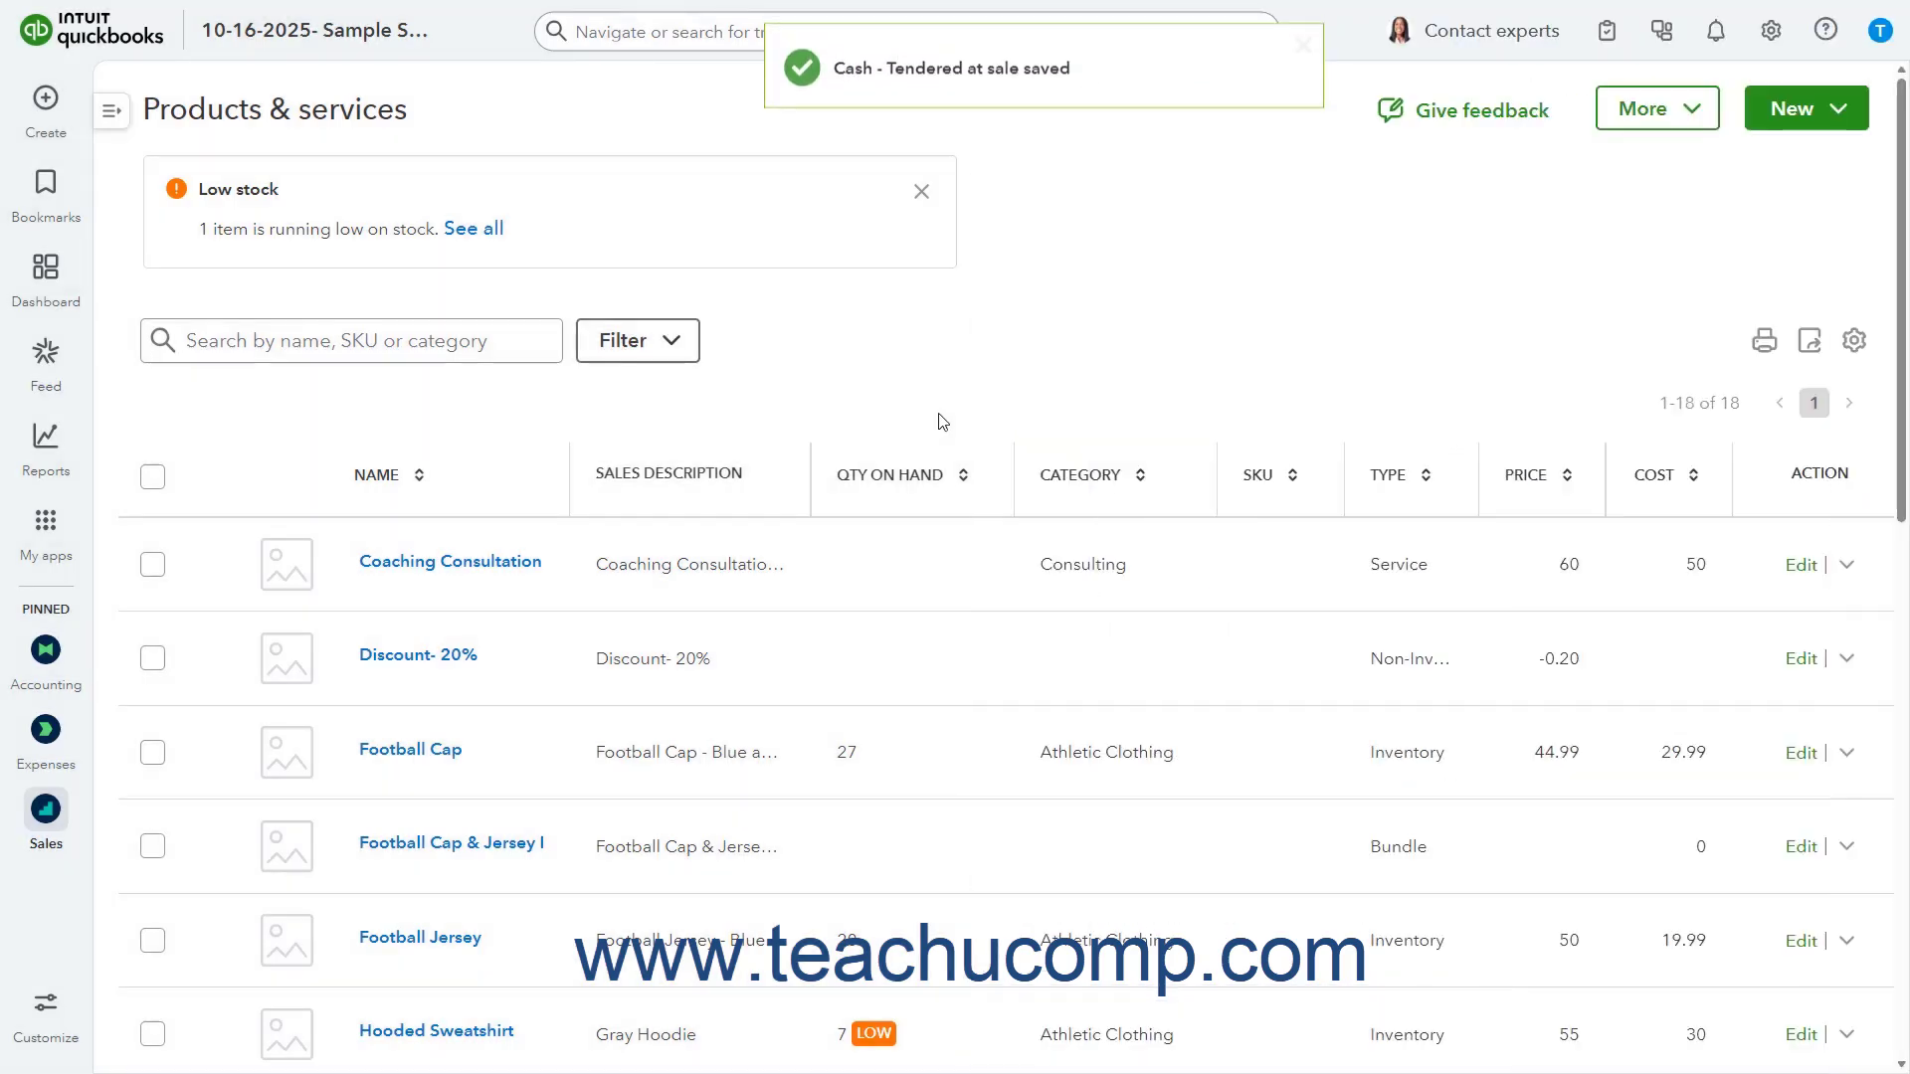
Step: Create a new sales receipt for the customer listed directly after Lansing Youth Soccer League
click(46, 99)
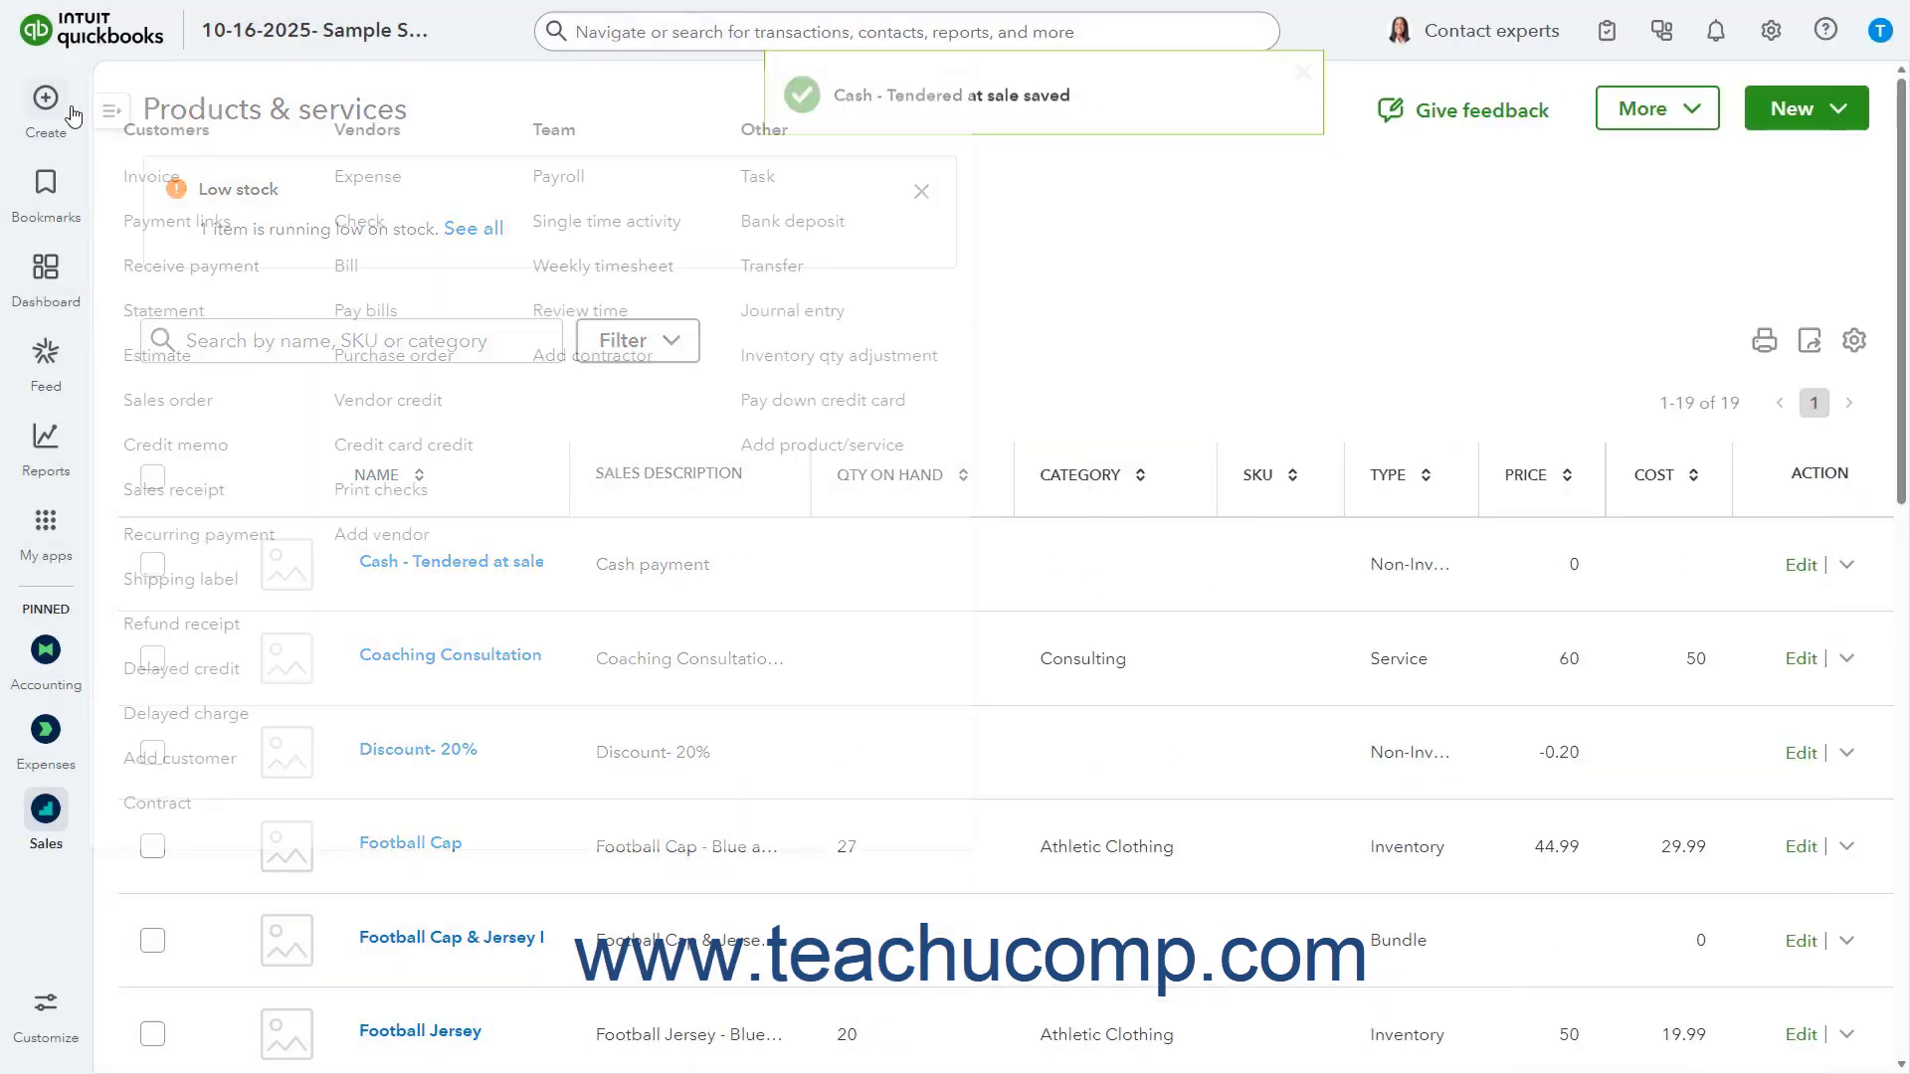
click(171, 490)
scroll(631, 528, up, 10)
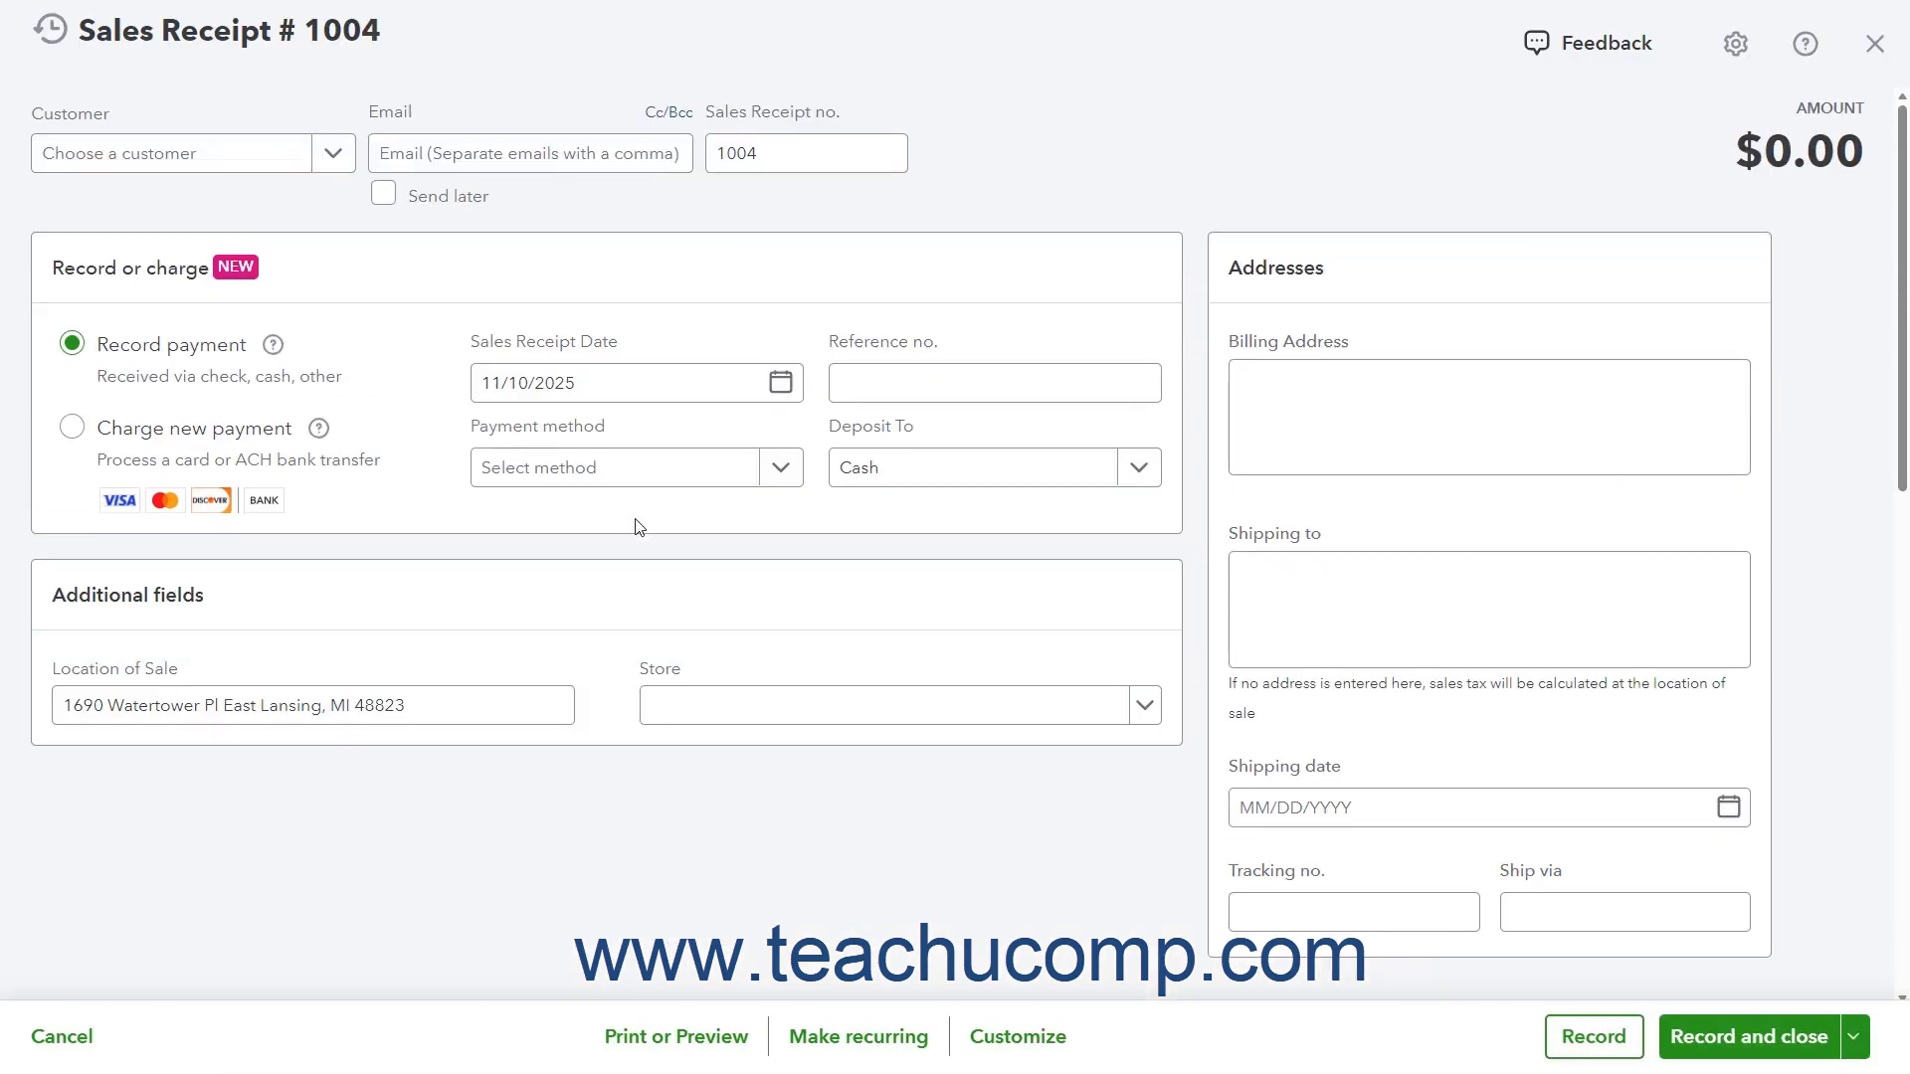
click(330, 156)
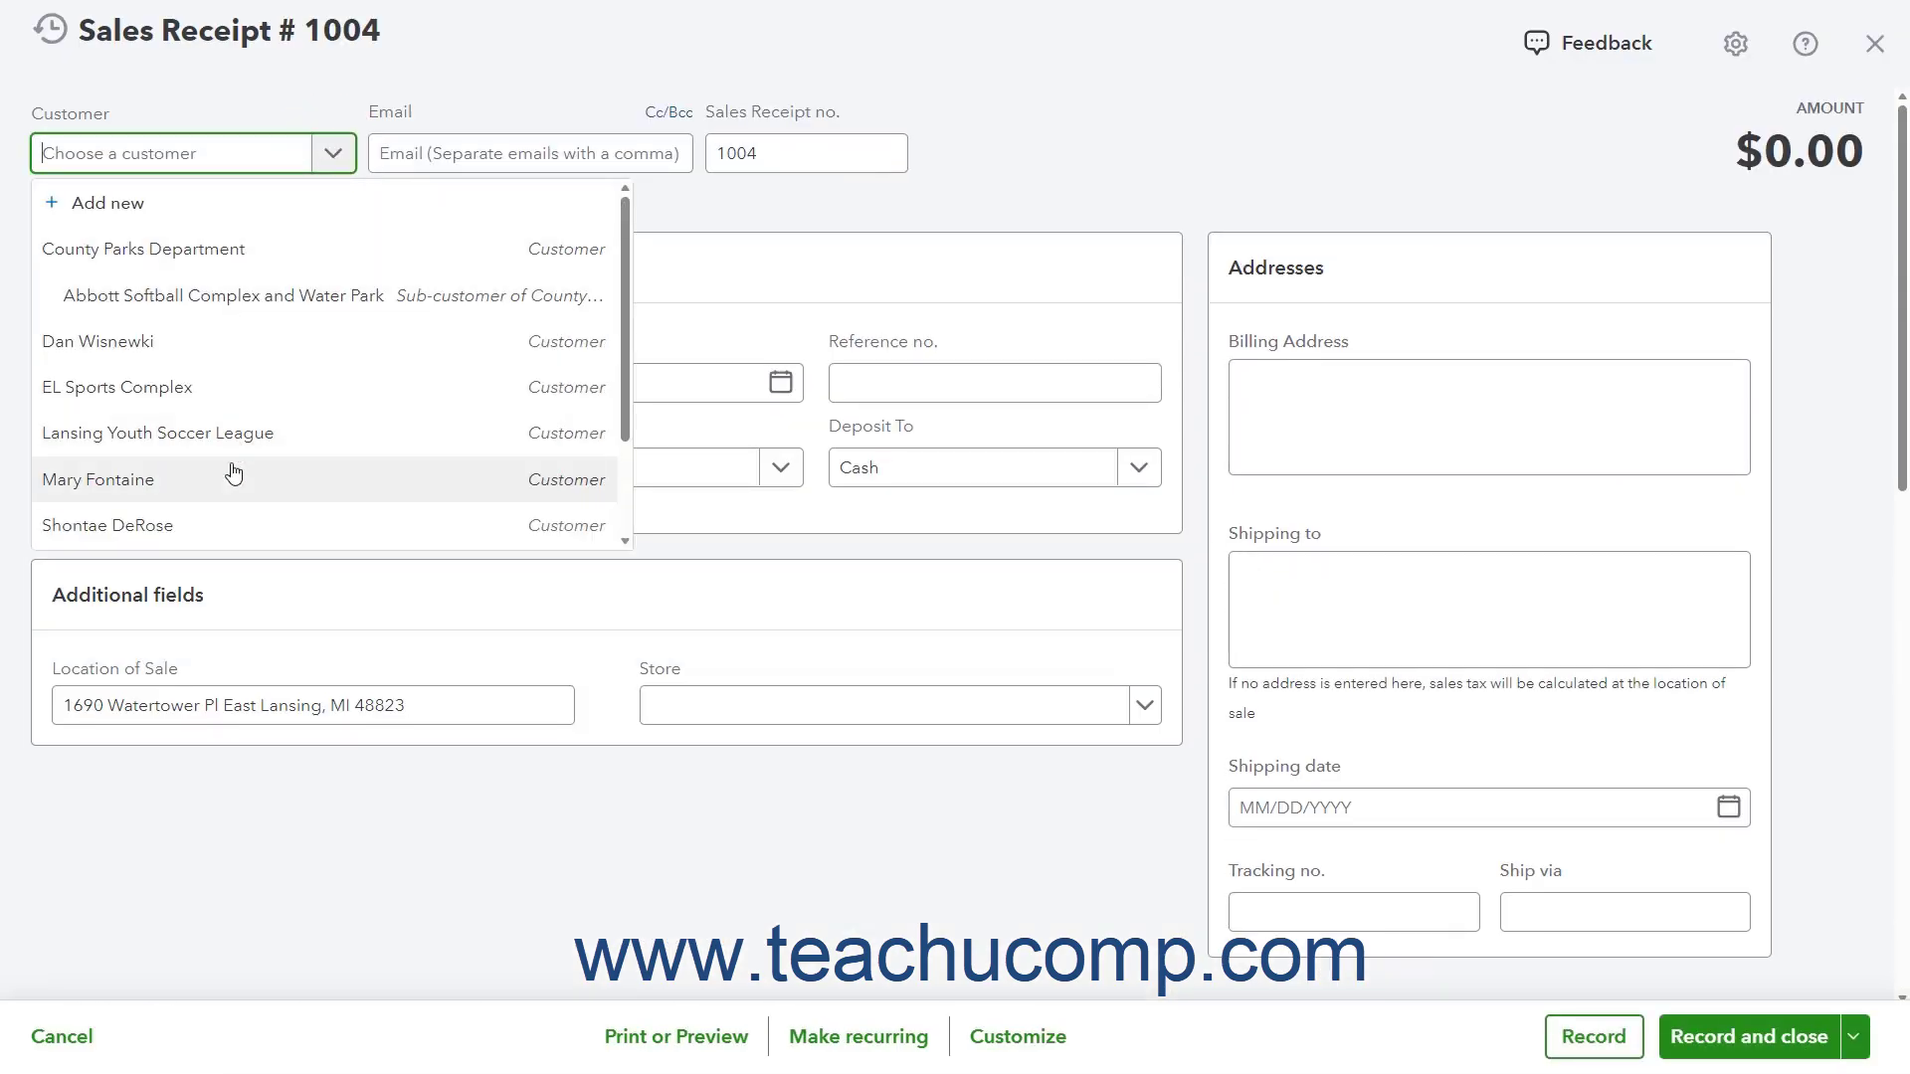
click(299, 479)
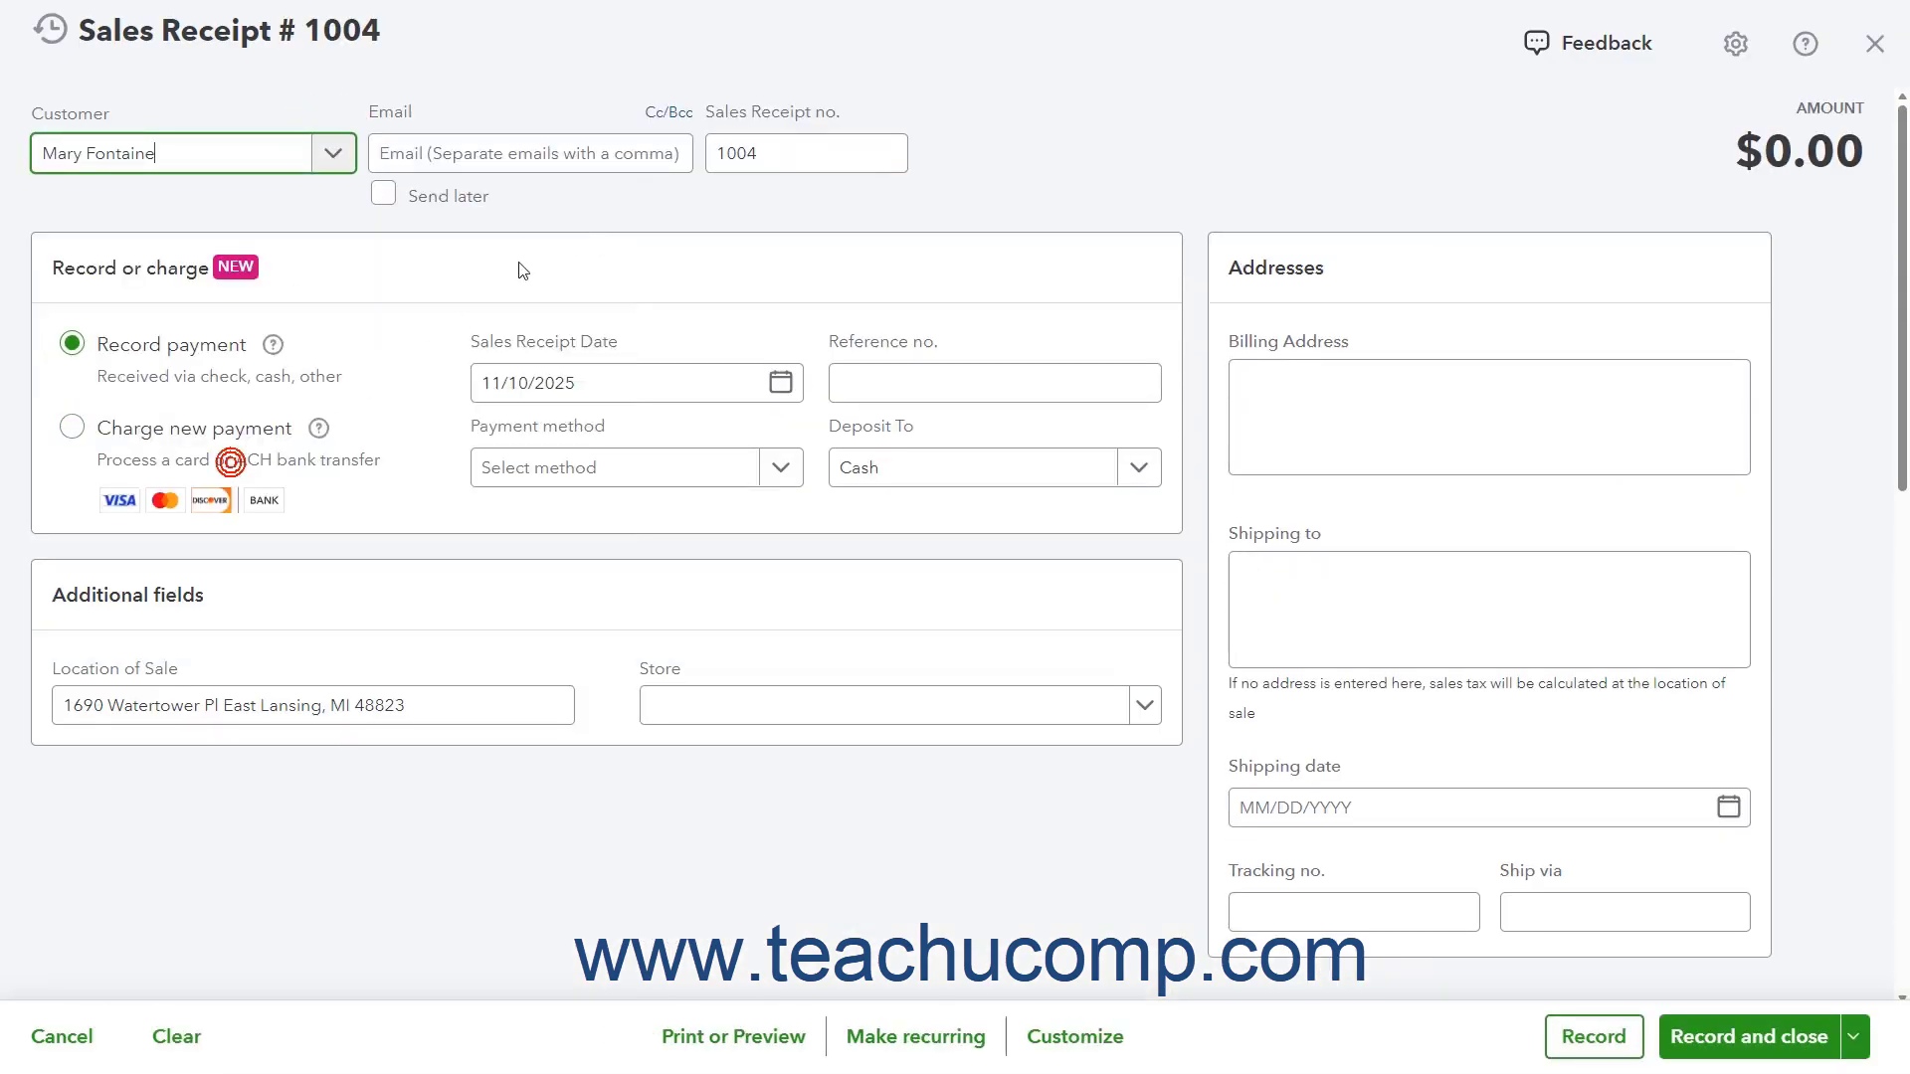
Step: Set the receipt's payment method to Check and its deposit account to Payments to deposit
click(777, 467)
click(691, 622)
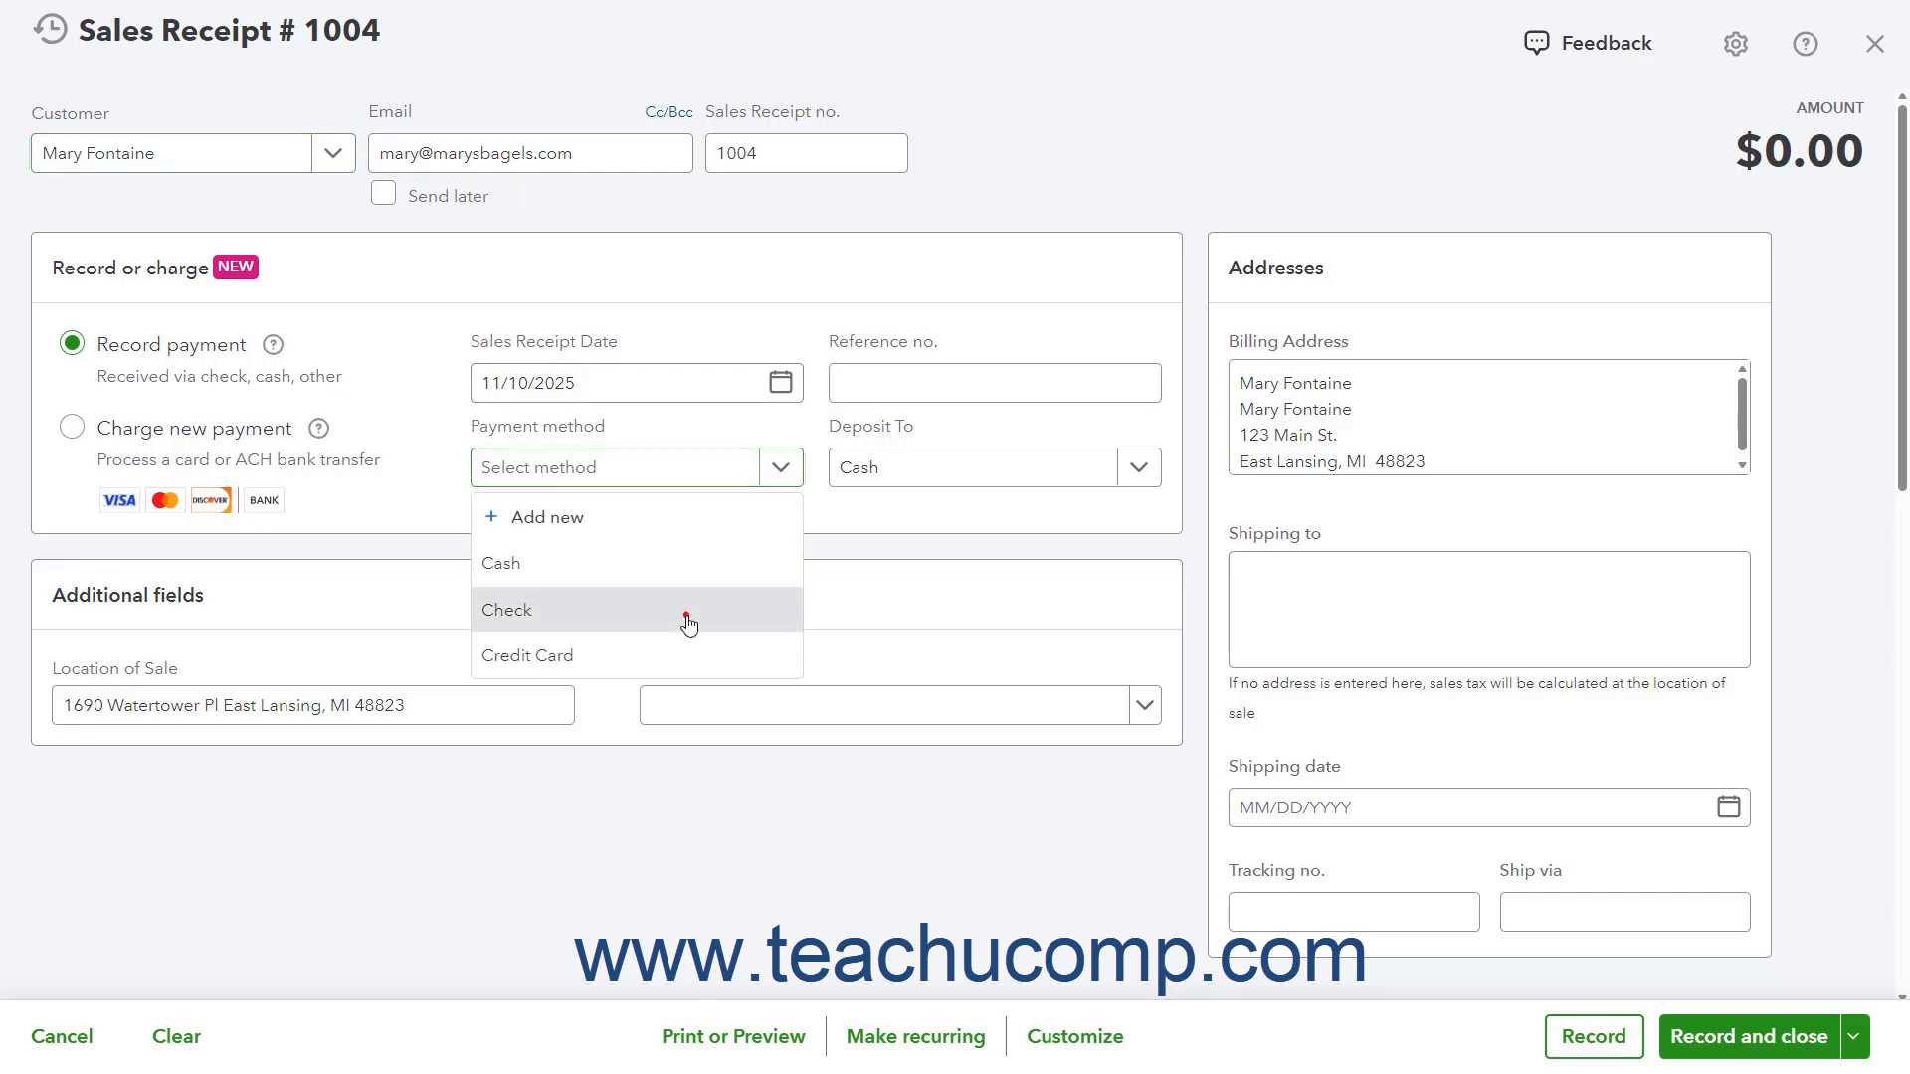
click(907, 478)
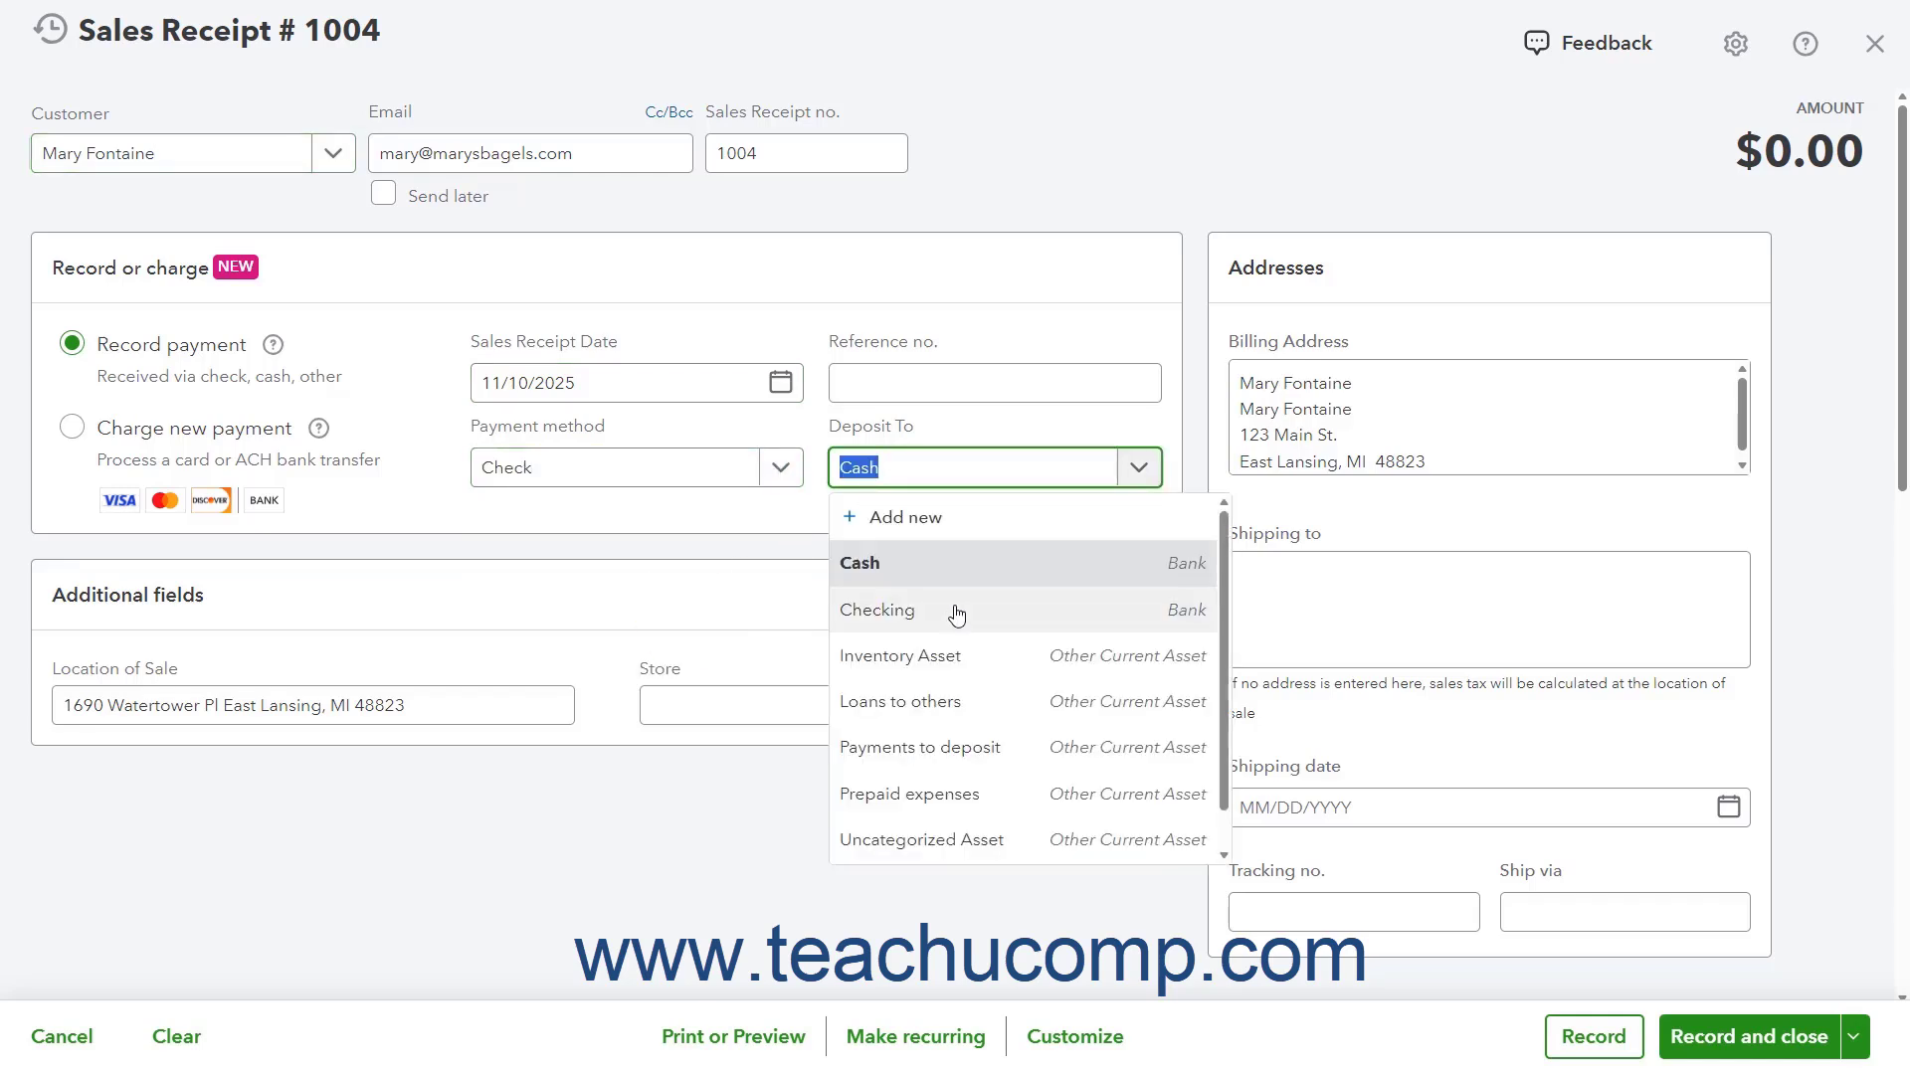
click(998, 746)
Step: Add the Football Jersey product on the receipt's first line with a quantity of 3
scroll(985, 726, down, 5)
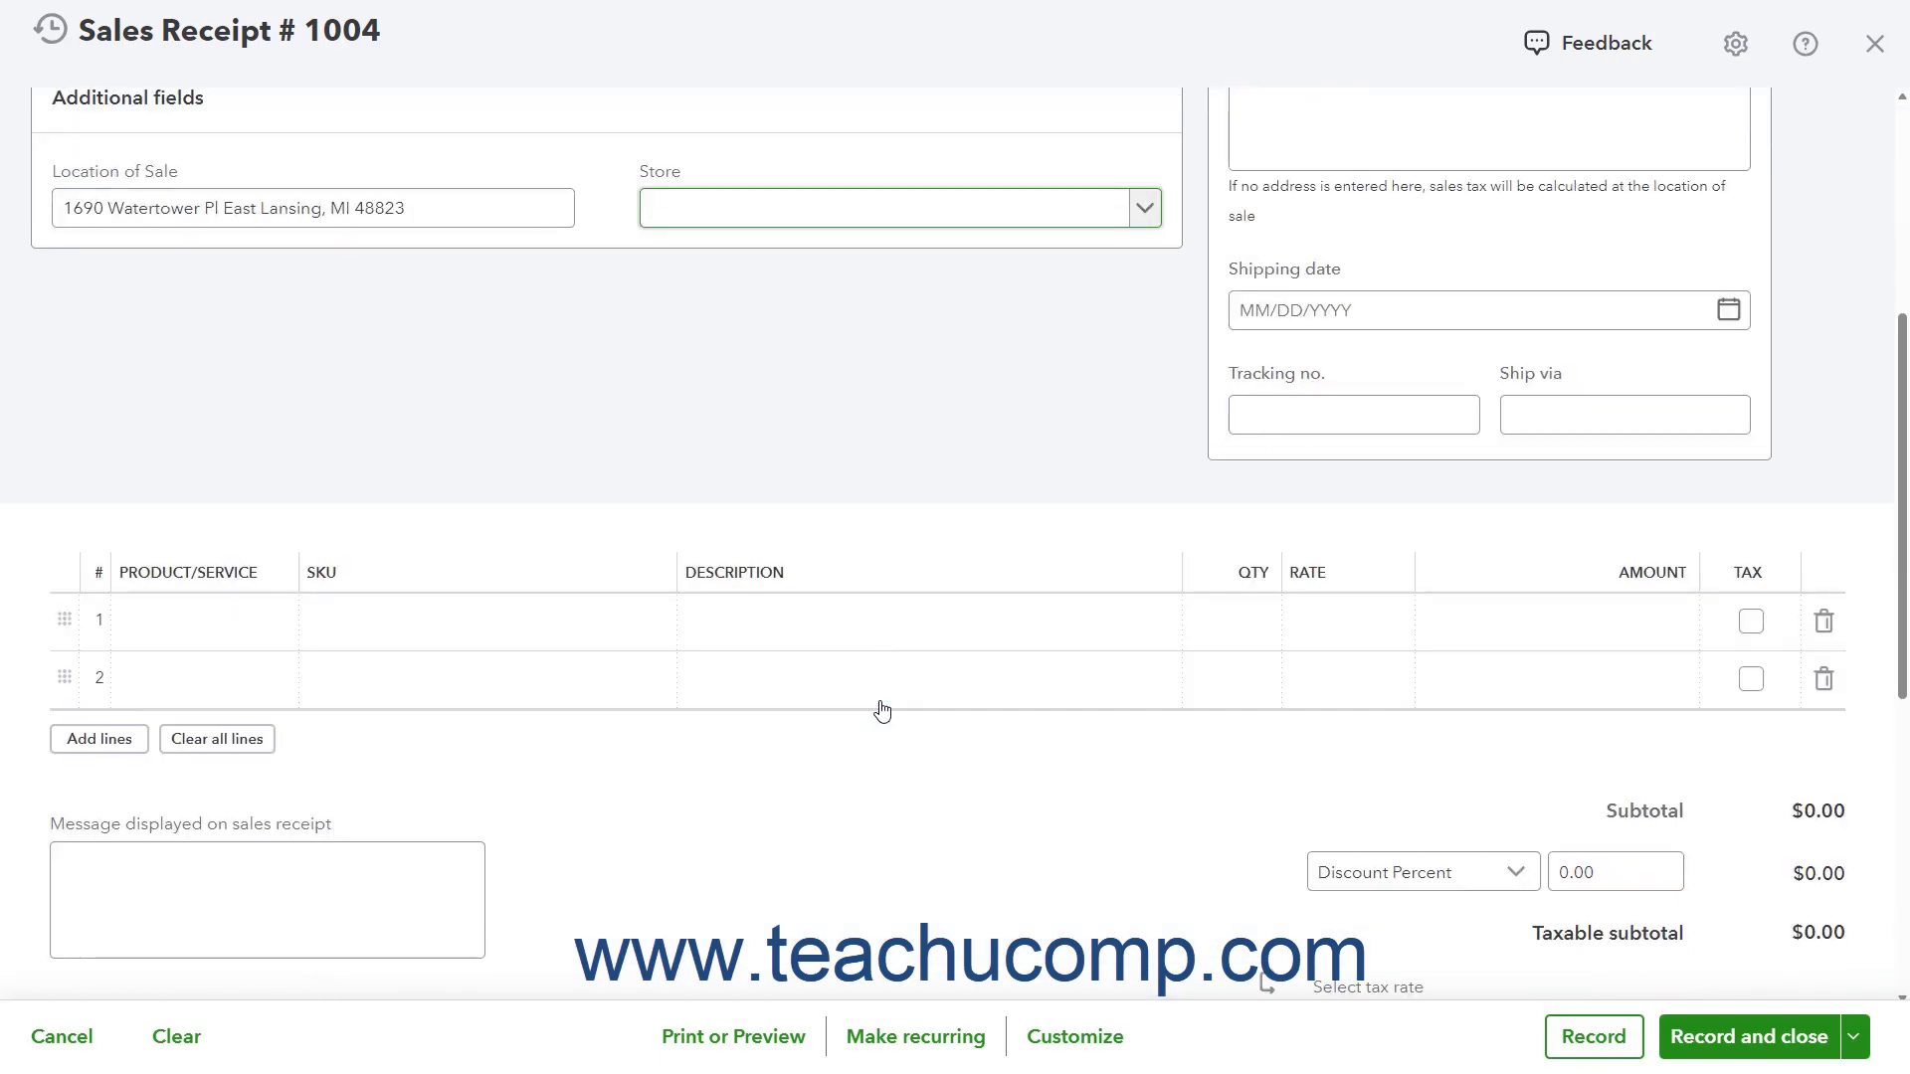
click(723, 675)
click(282, 620)
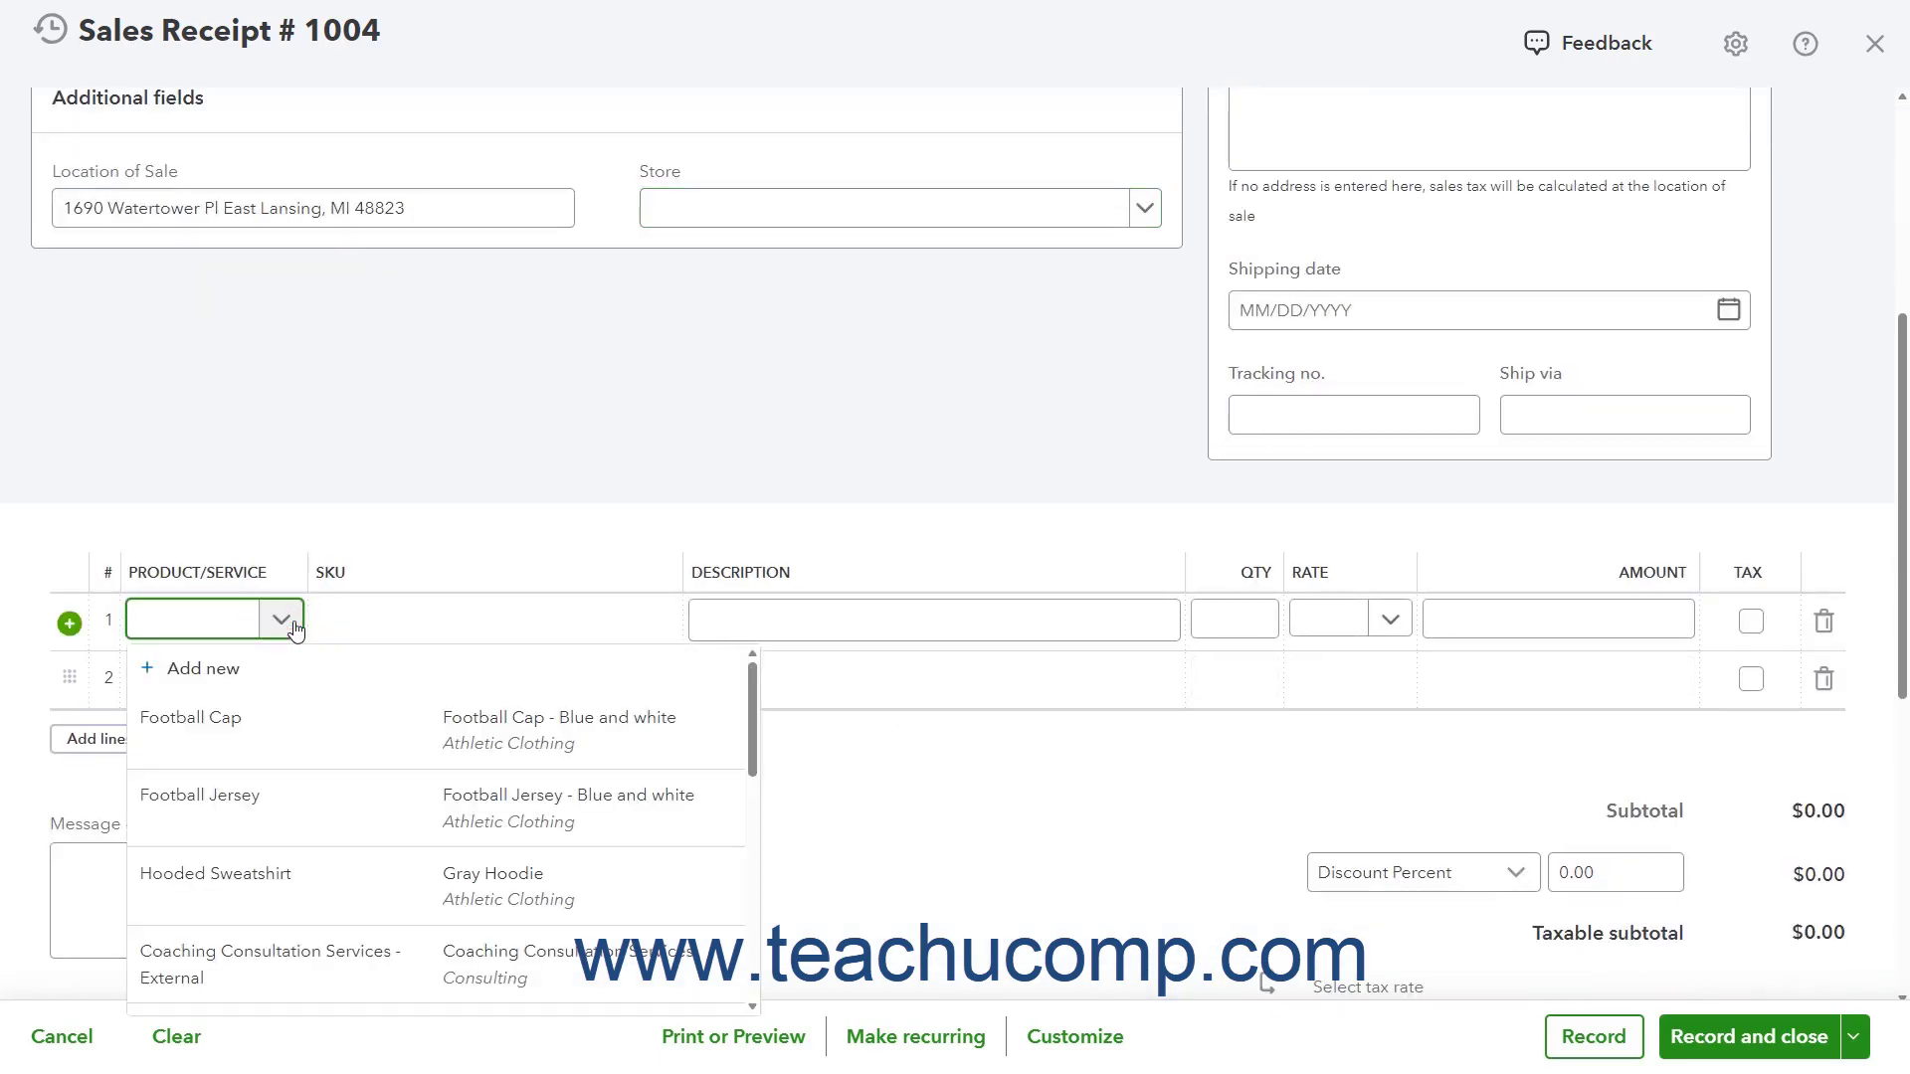
click(306, 796)
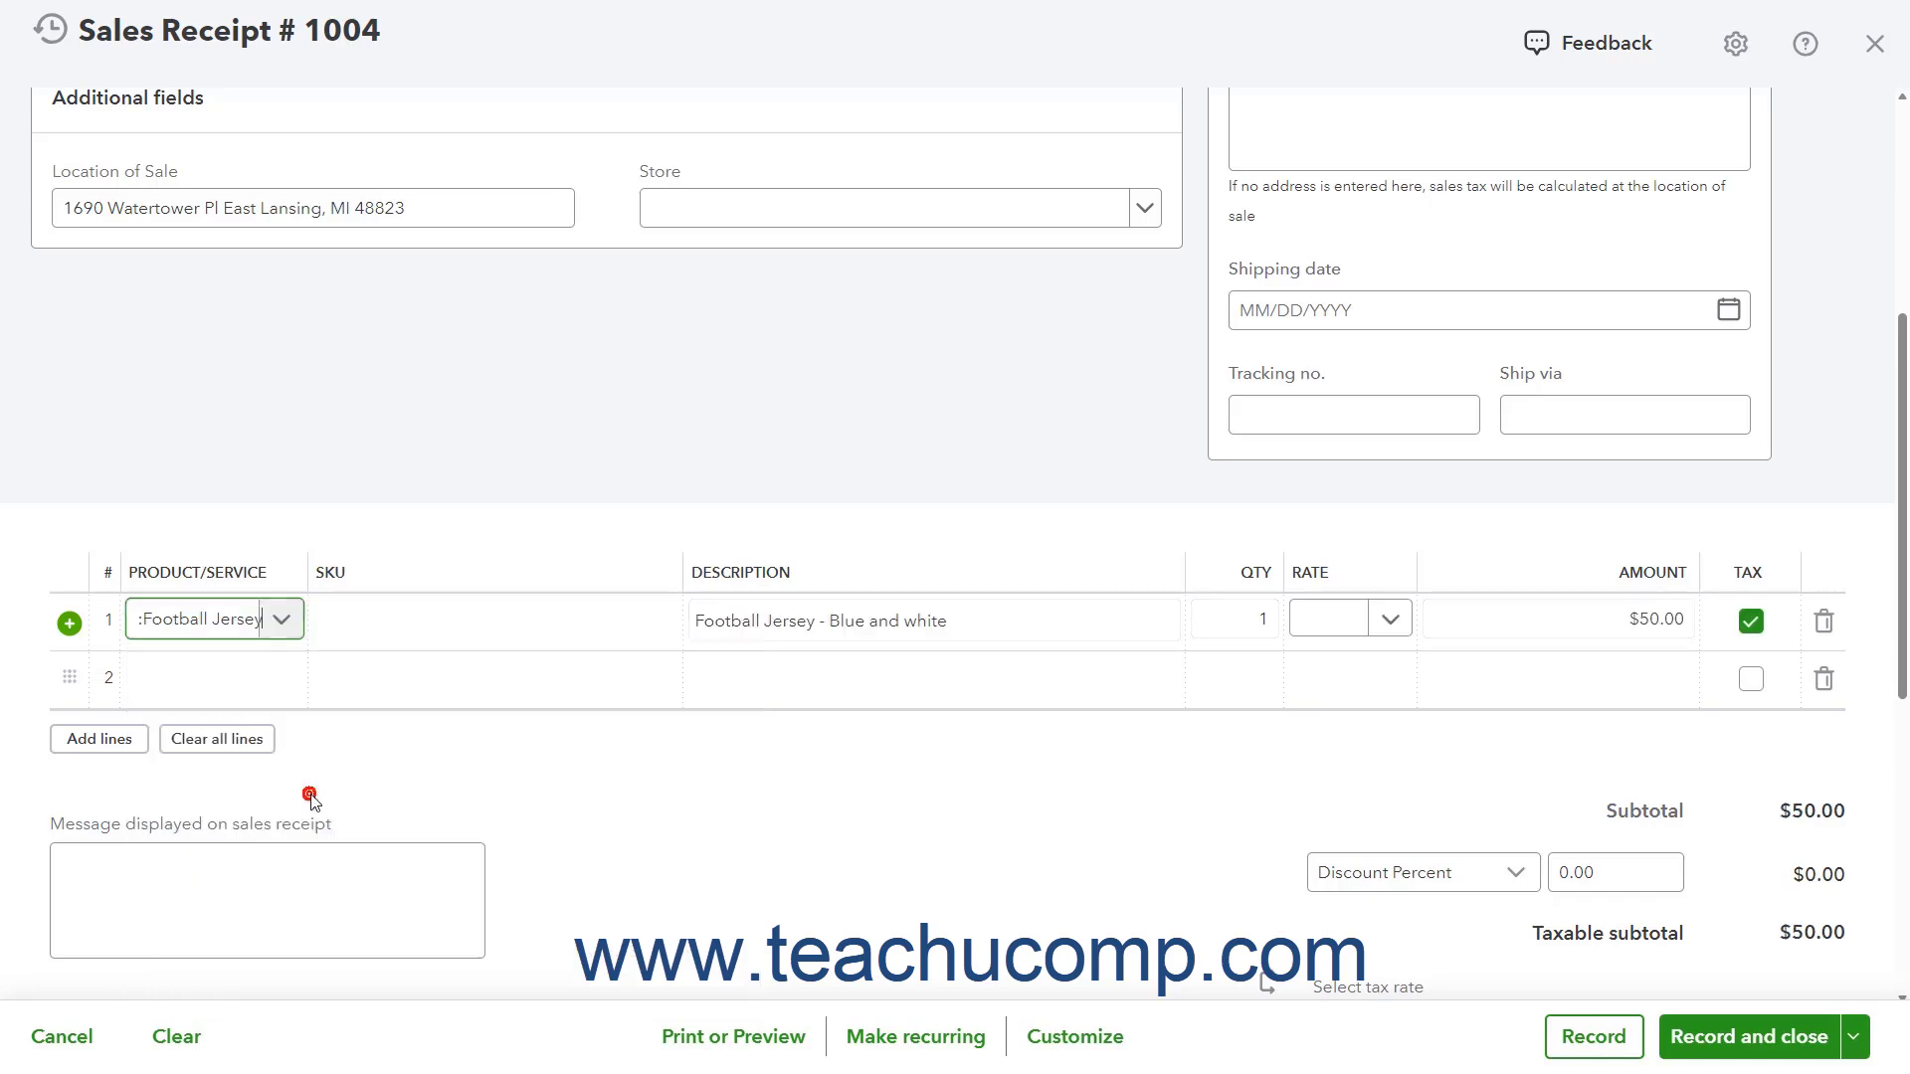
click(1222, 619)
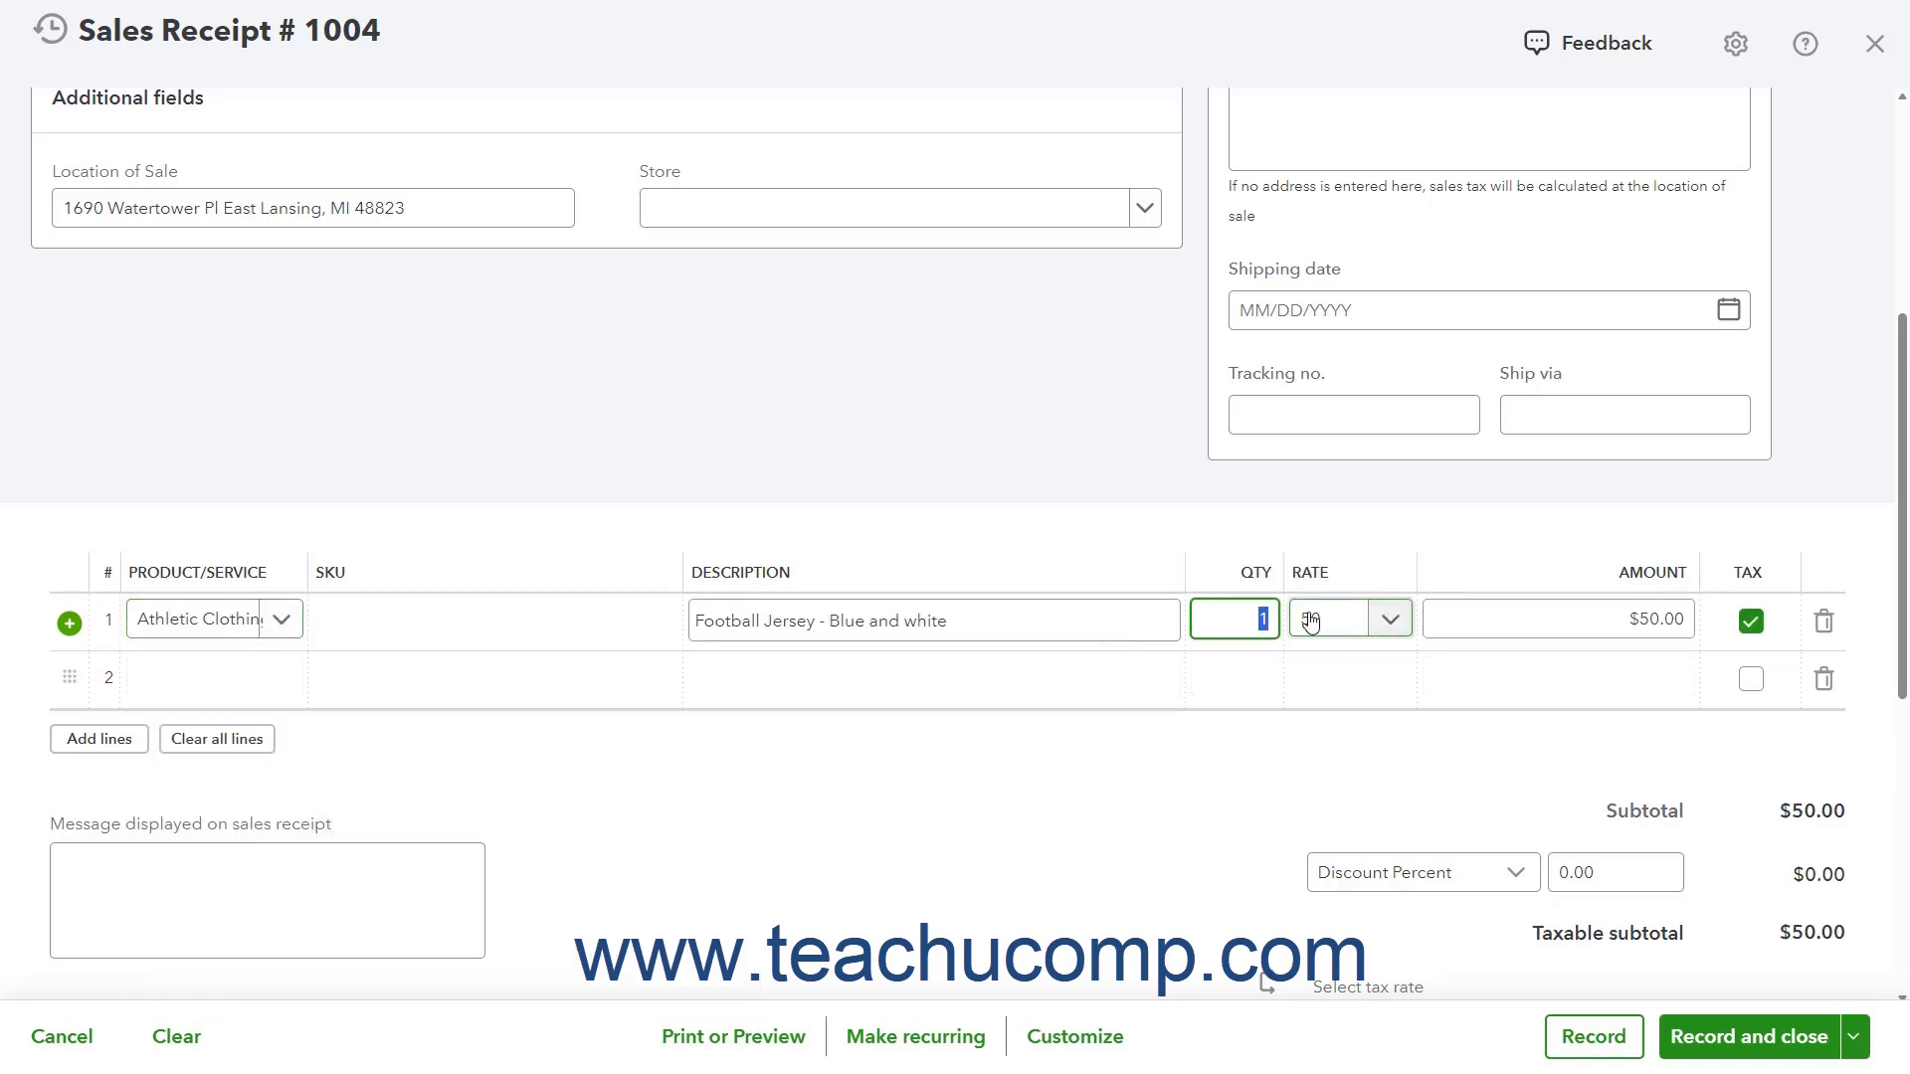
text(3)
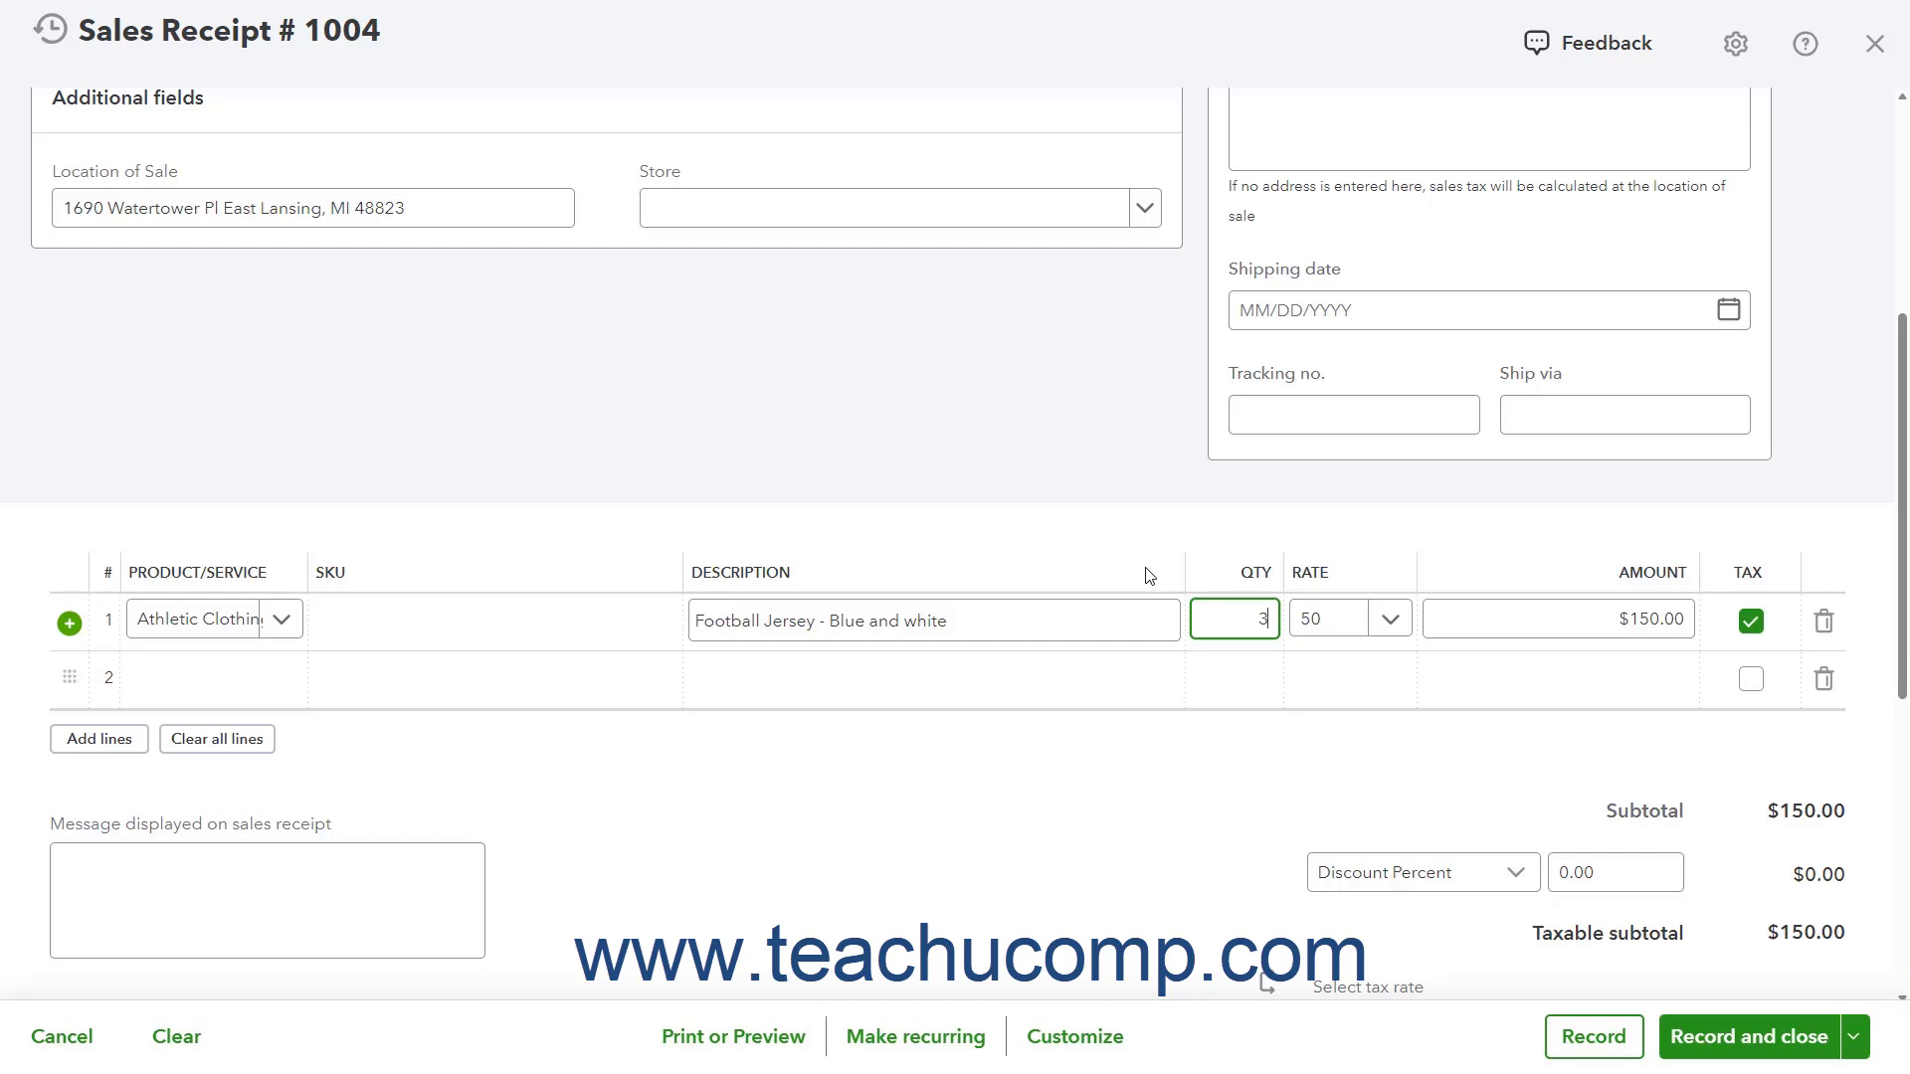
Step: Add the "Cash - Tendered at sale" item on the second line with a rate of -50
click(289, 690)
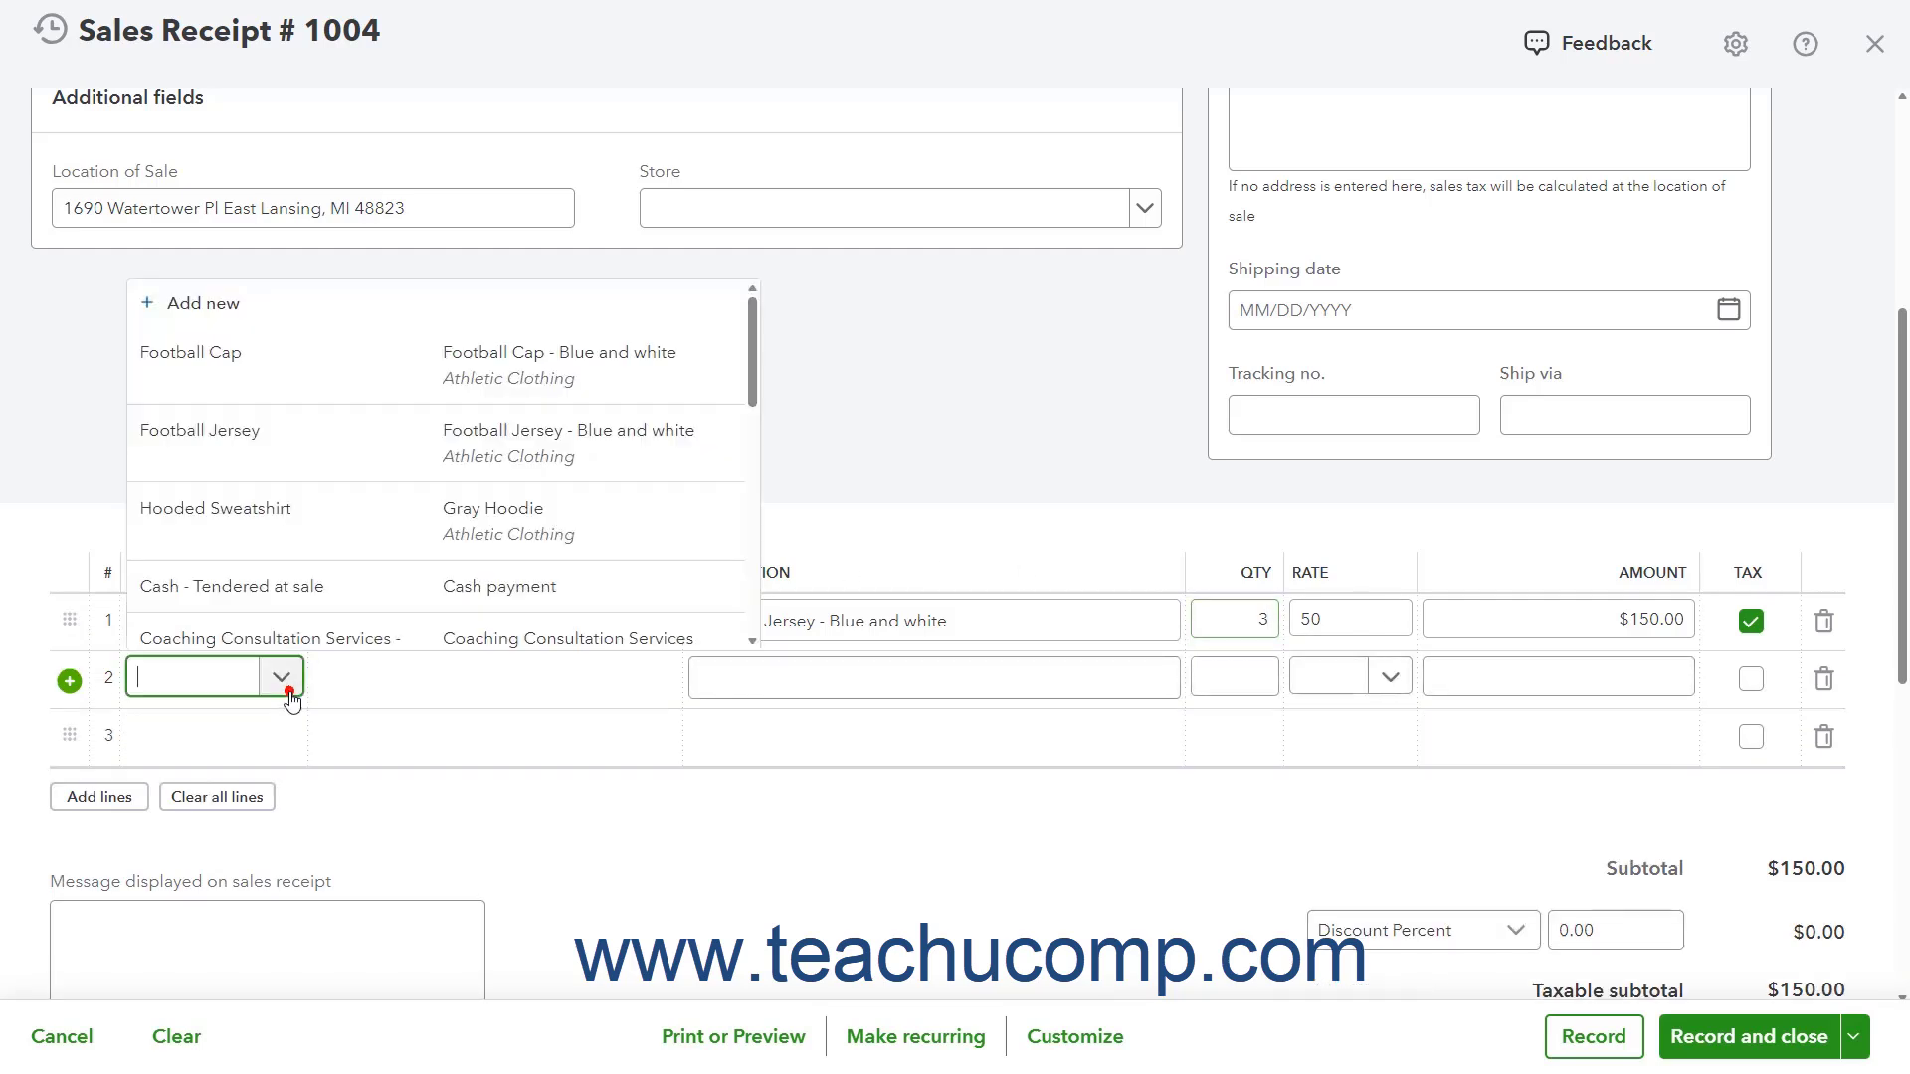
click(311, 609)
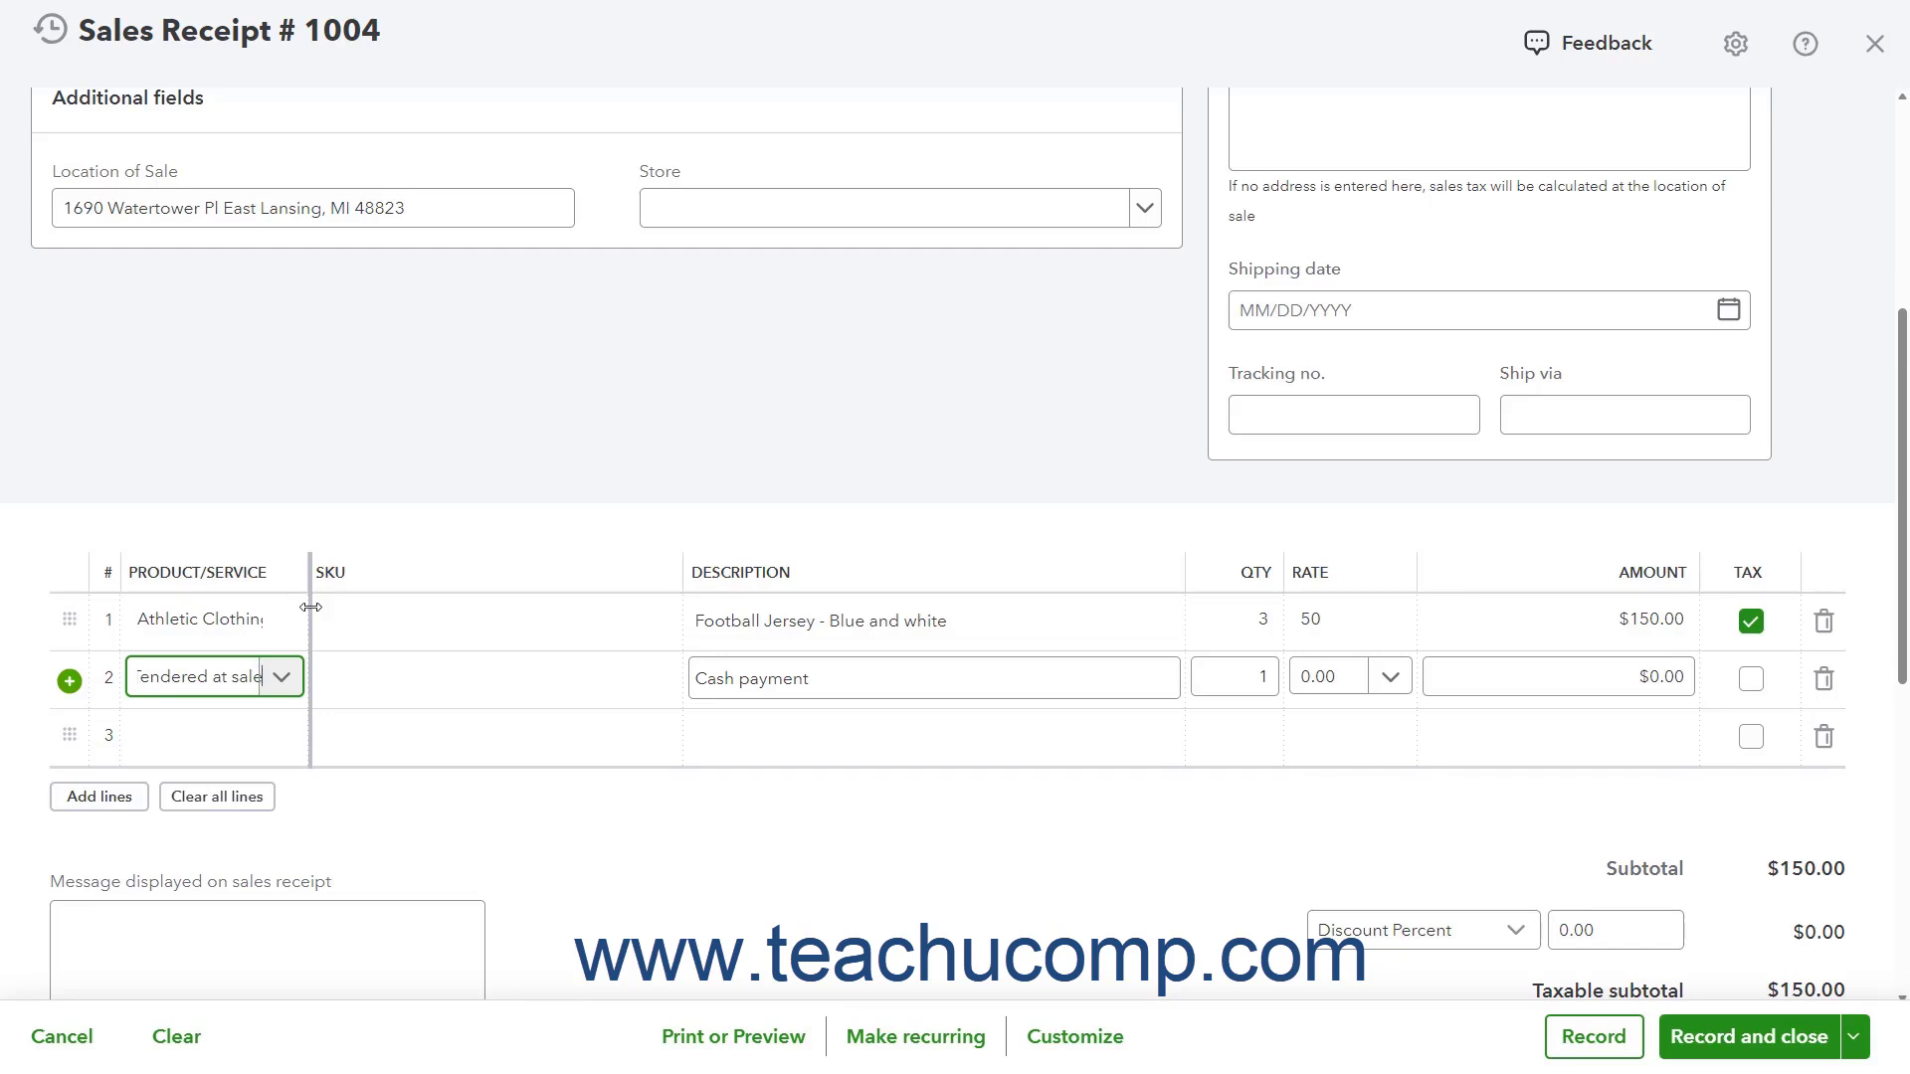
click(1240, 677)
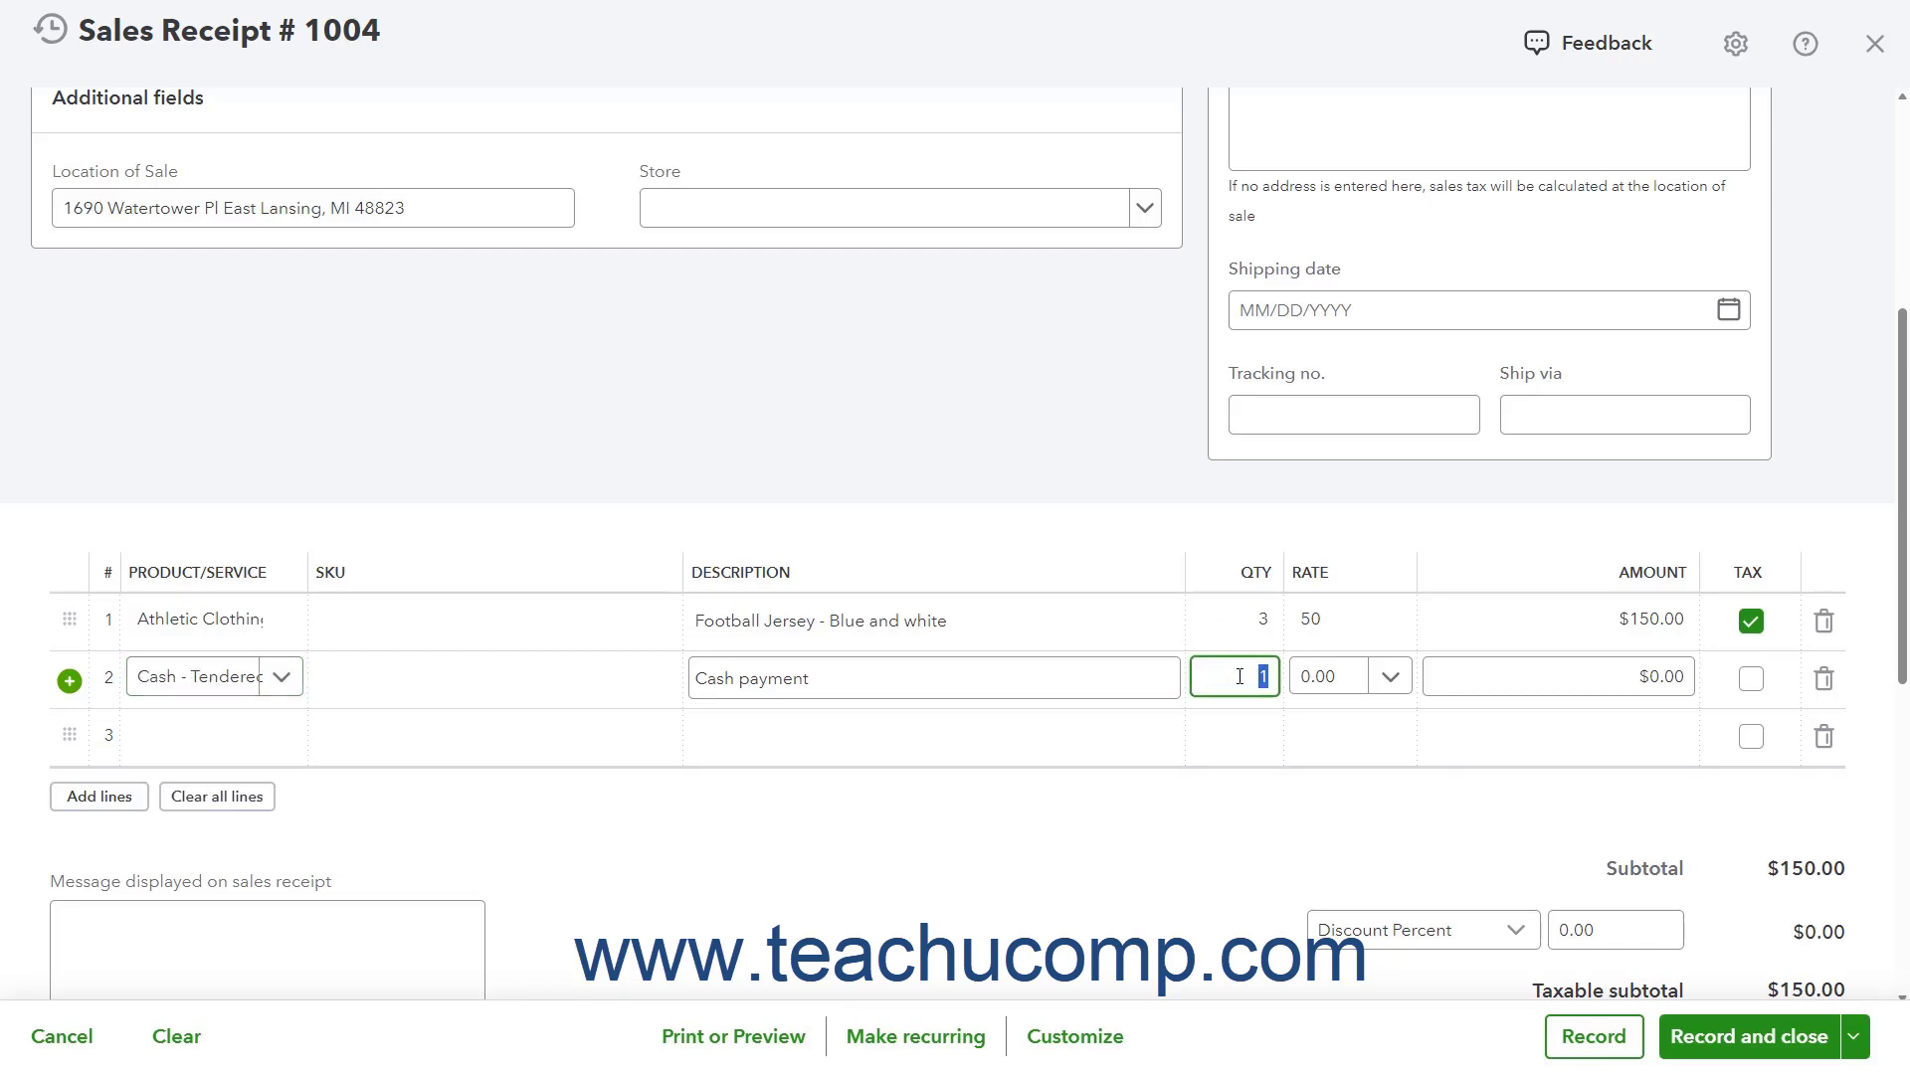
click(1344, 684)
text(-50)
key(Tab)
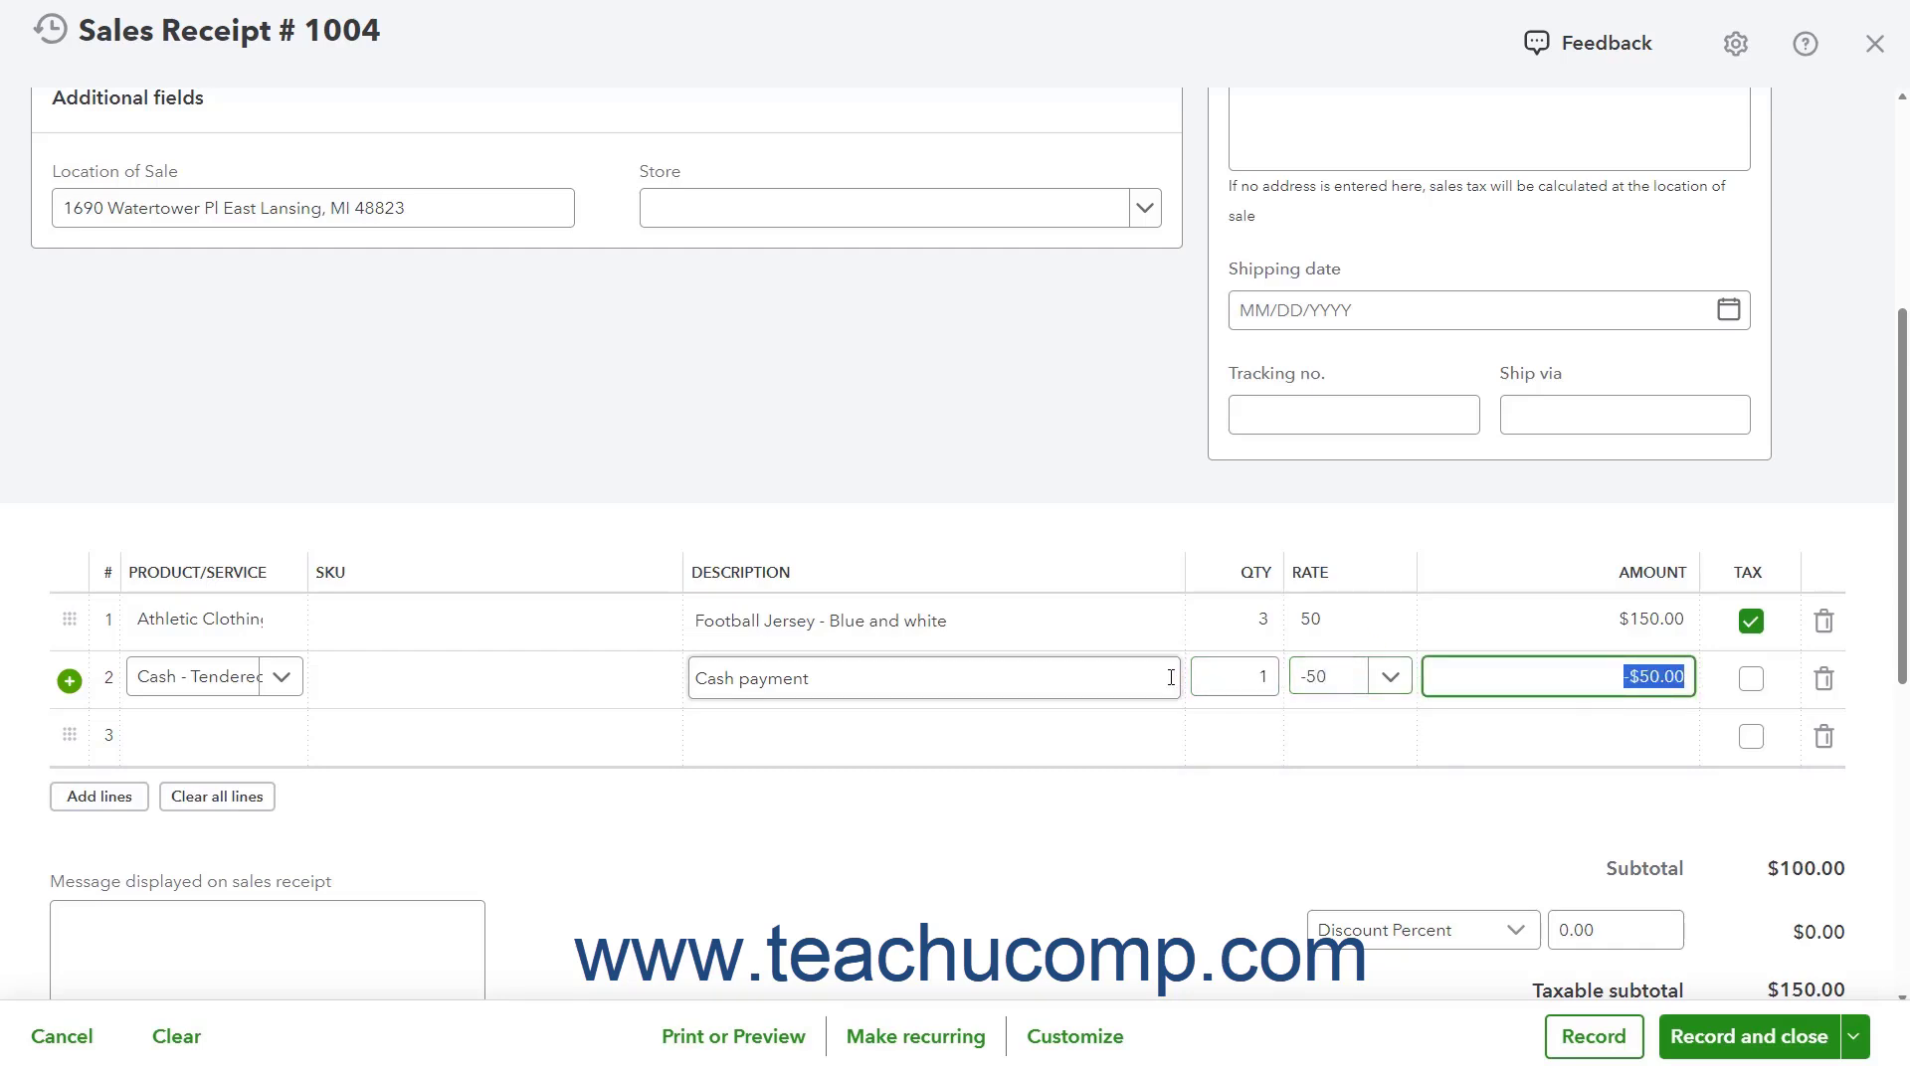
click(959, 685)
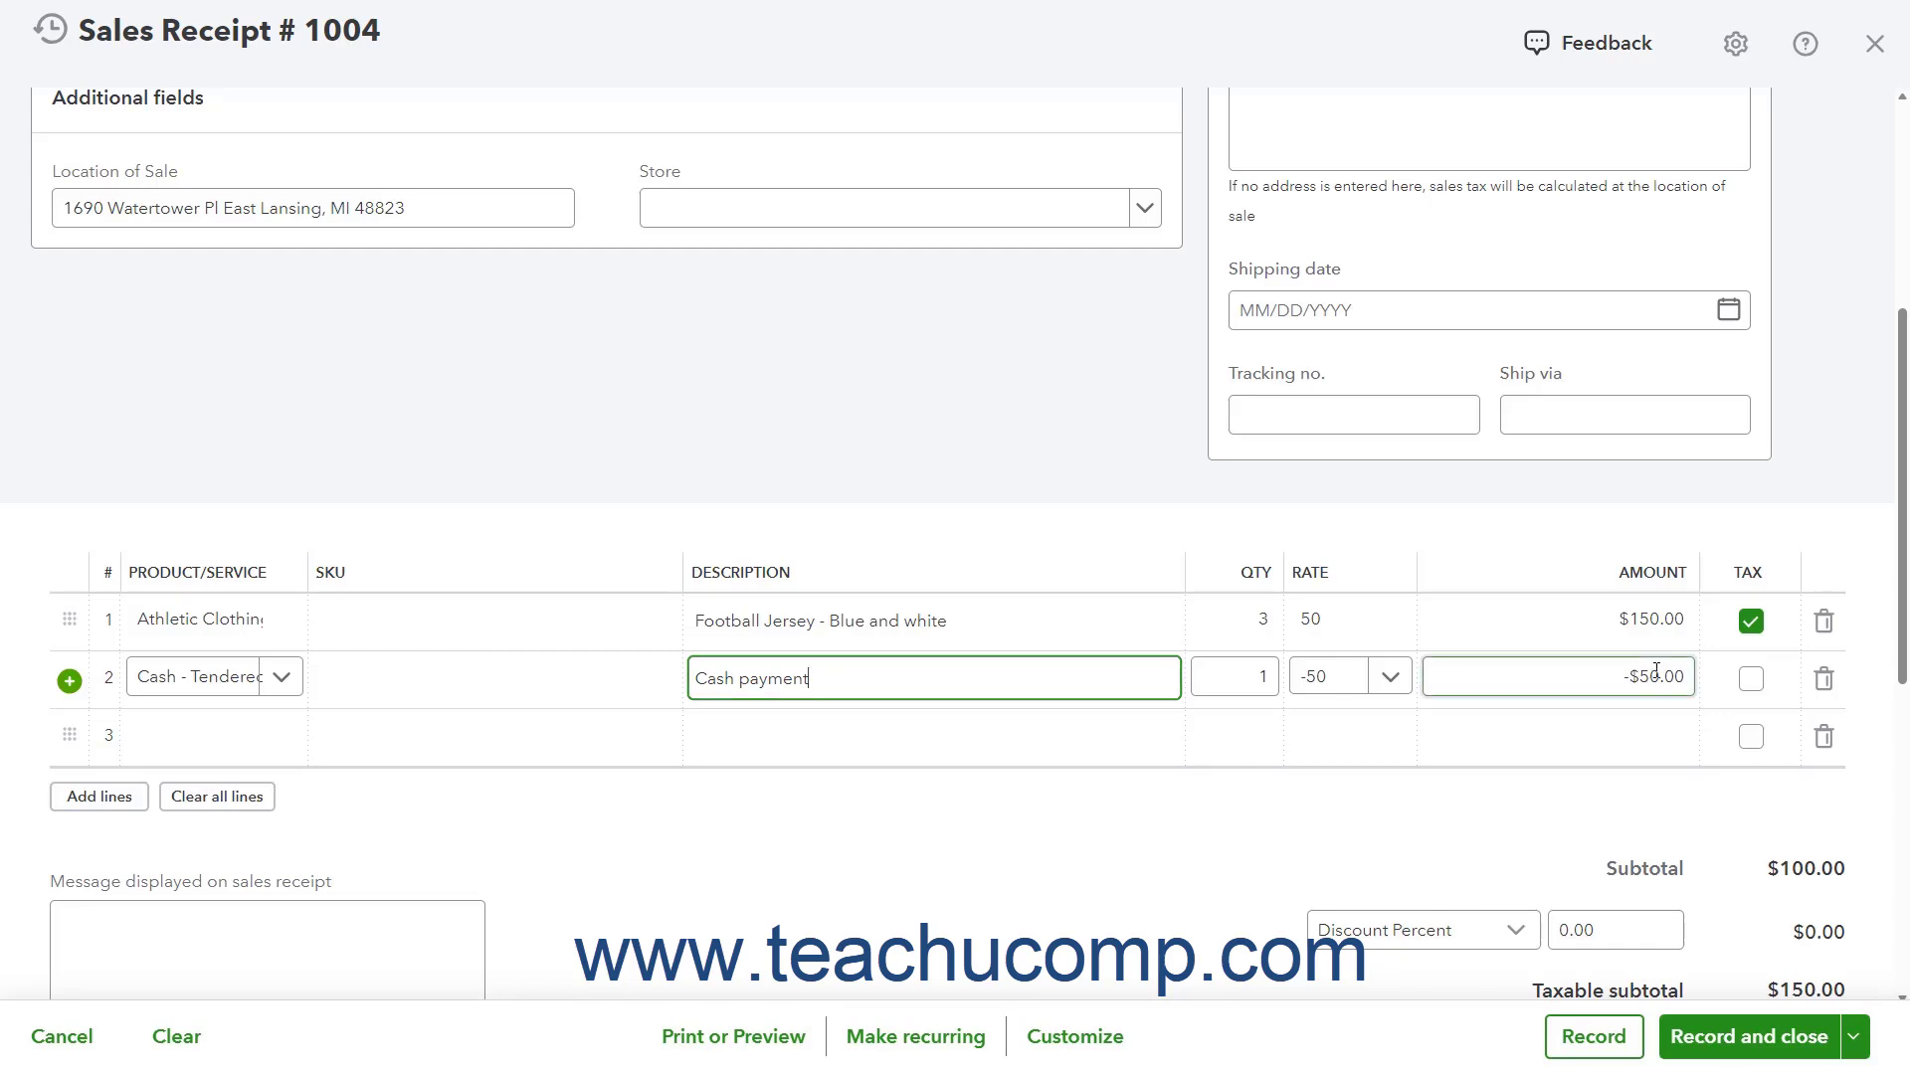
Step: Review the receipt's totals, then record and close the sales receipt
scroll(1351, 684, down, 4)
scroll(1668, 693, down, 3)
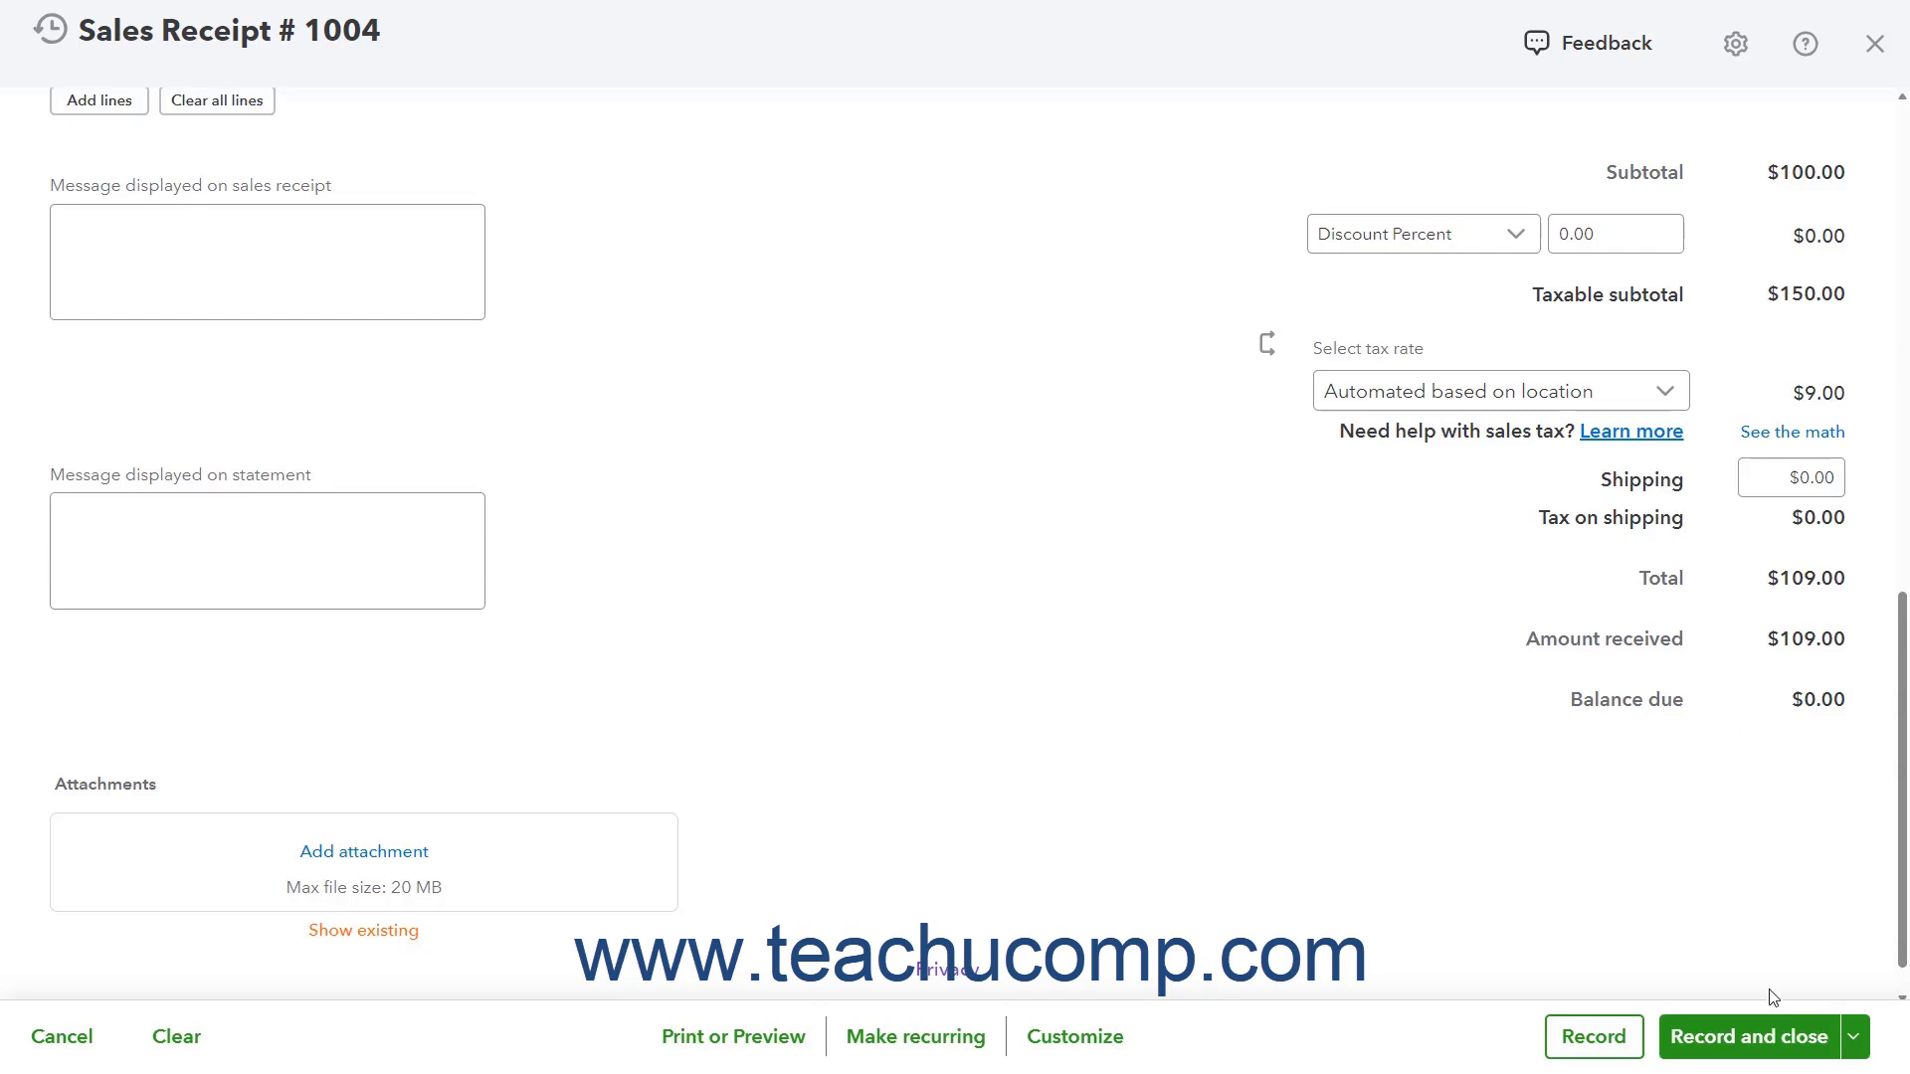
click(1767, 1056)
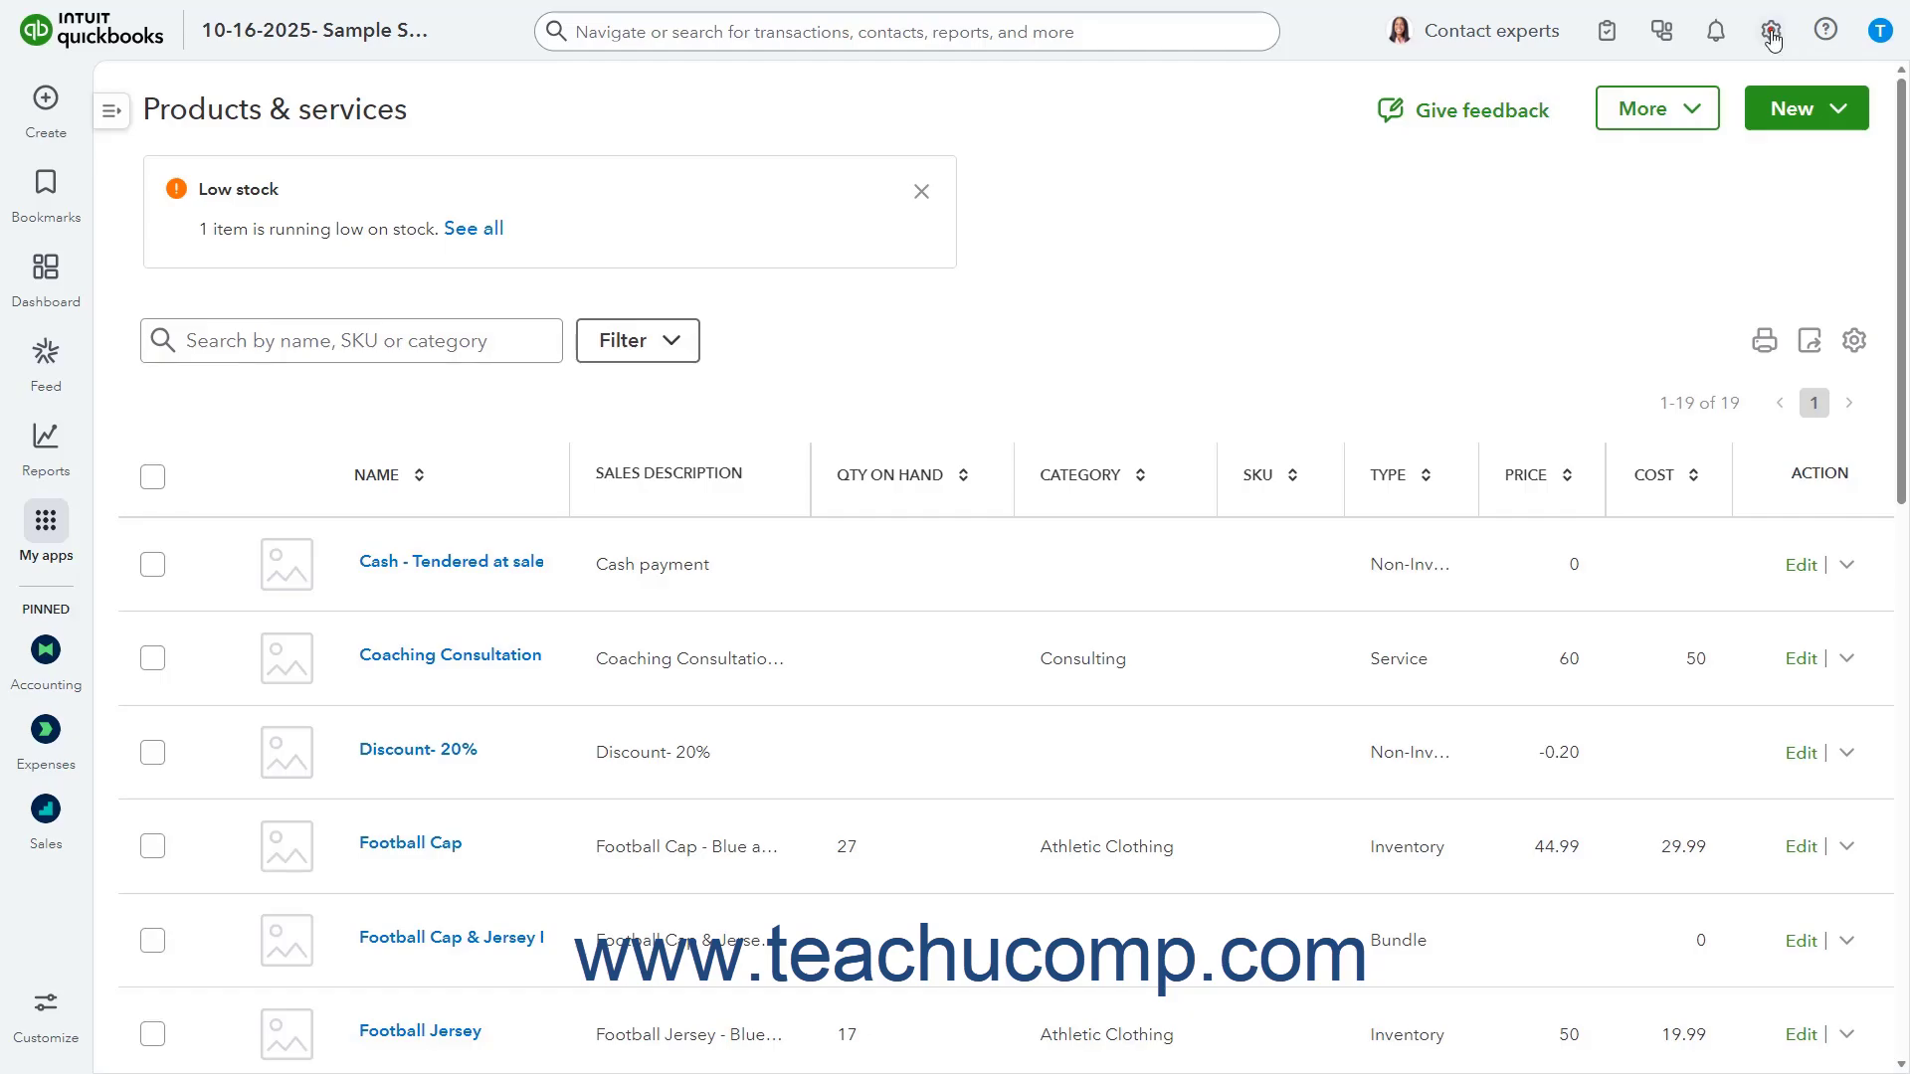
Step: Open the chart of accounts and check the balances of the Cash and Payments to deposit accounts
click(1772, 31)
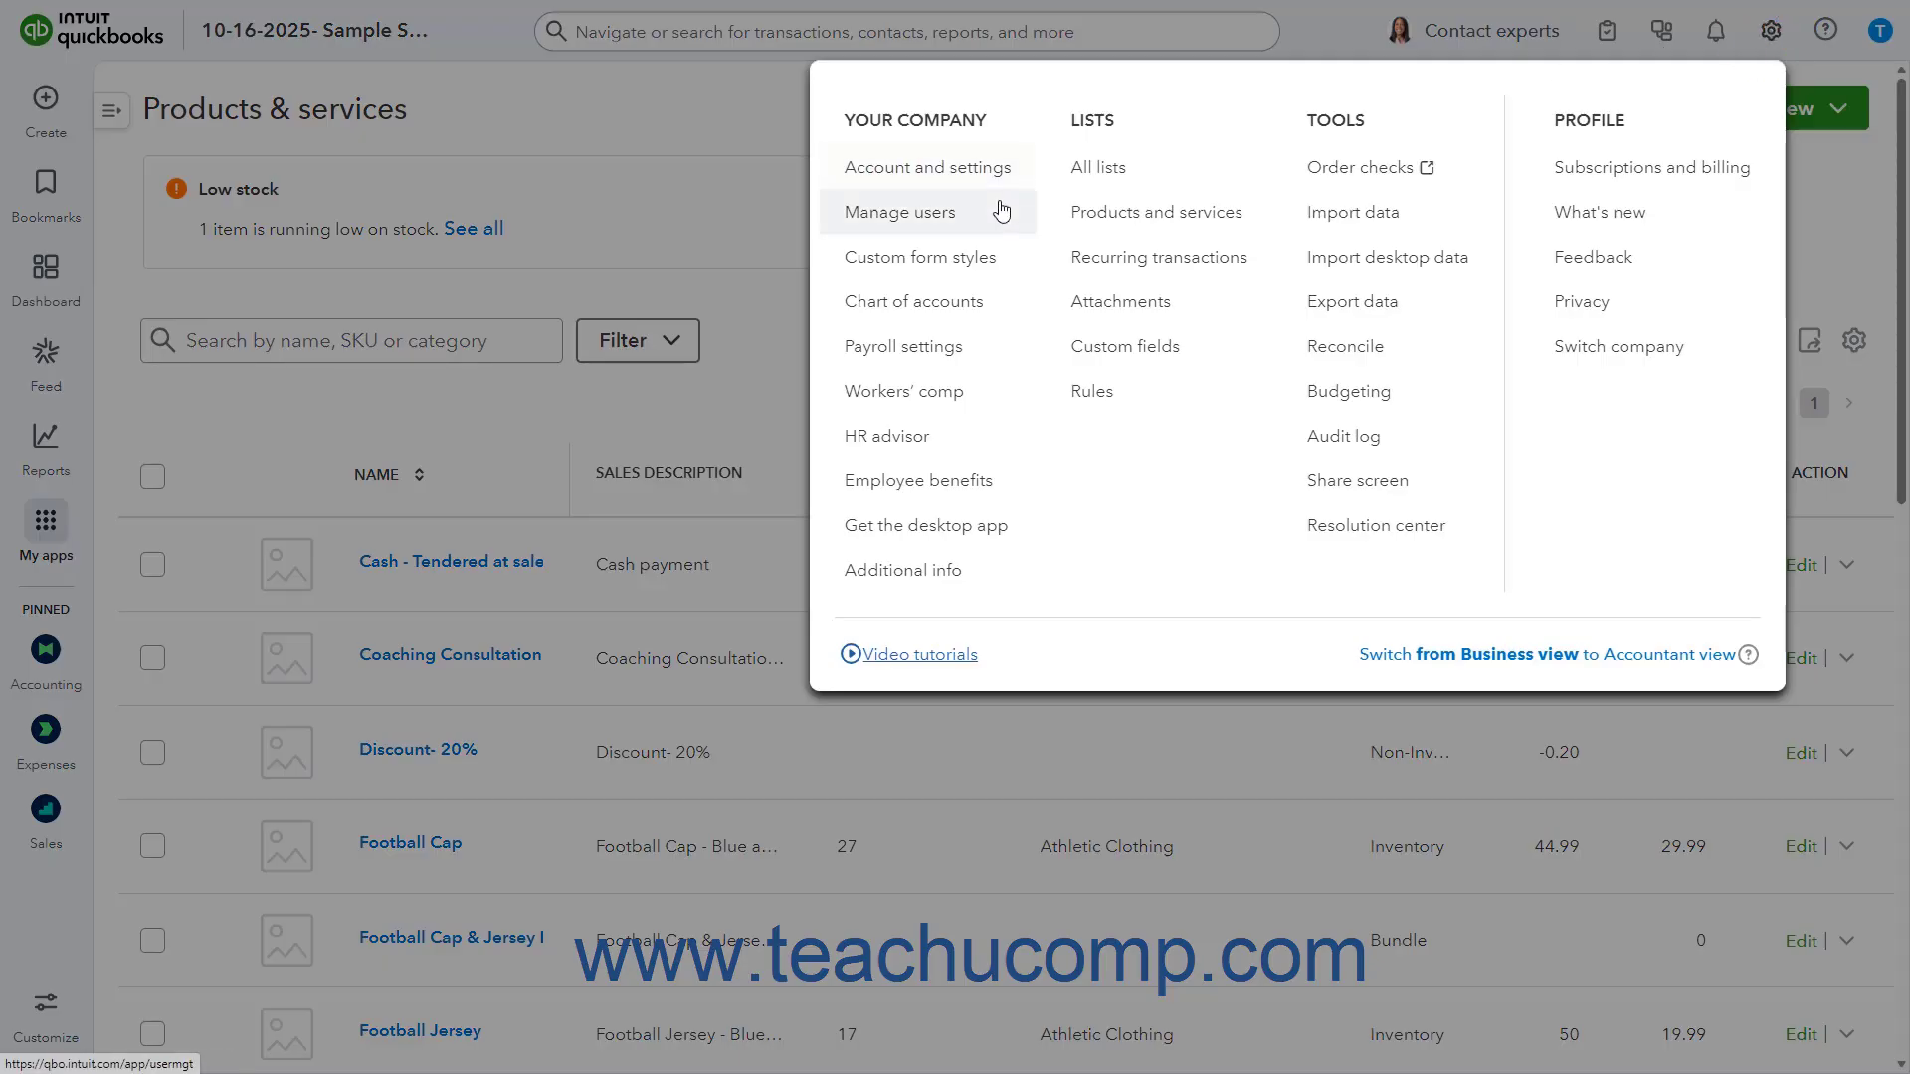
click(965, 303)
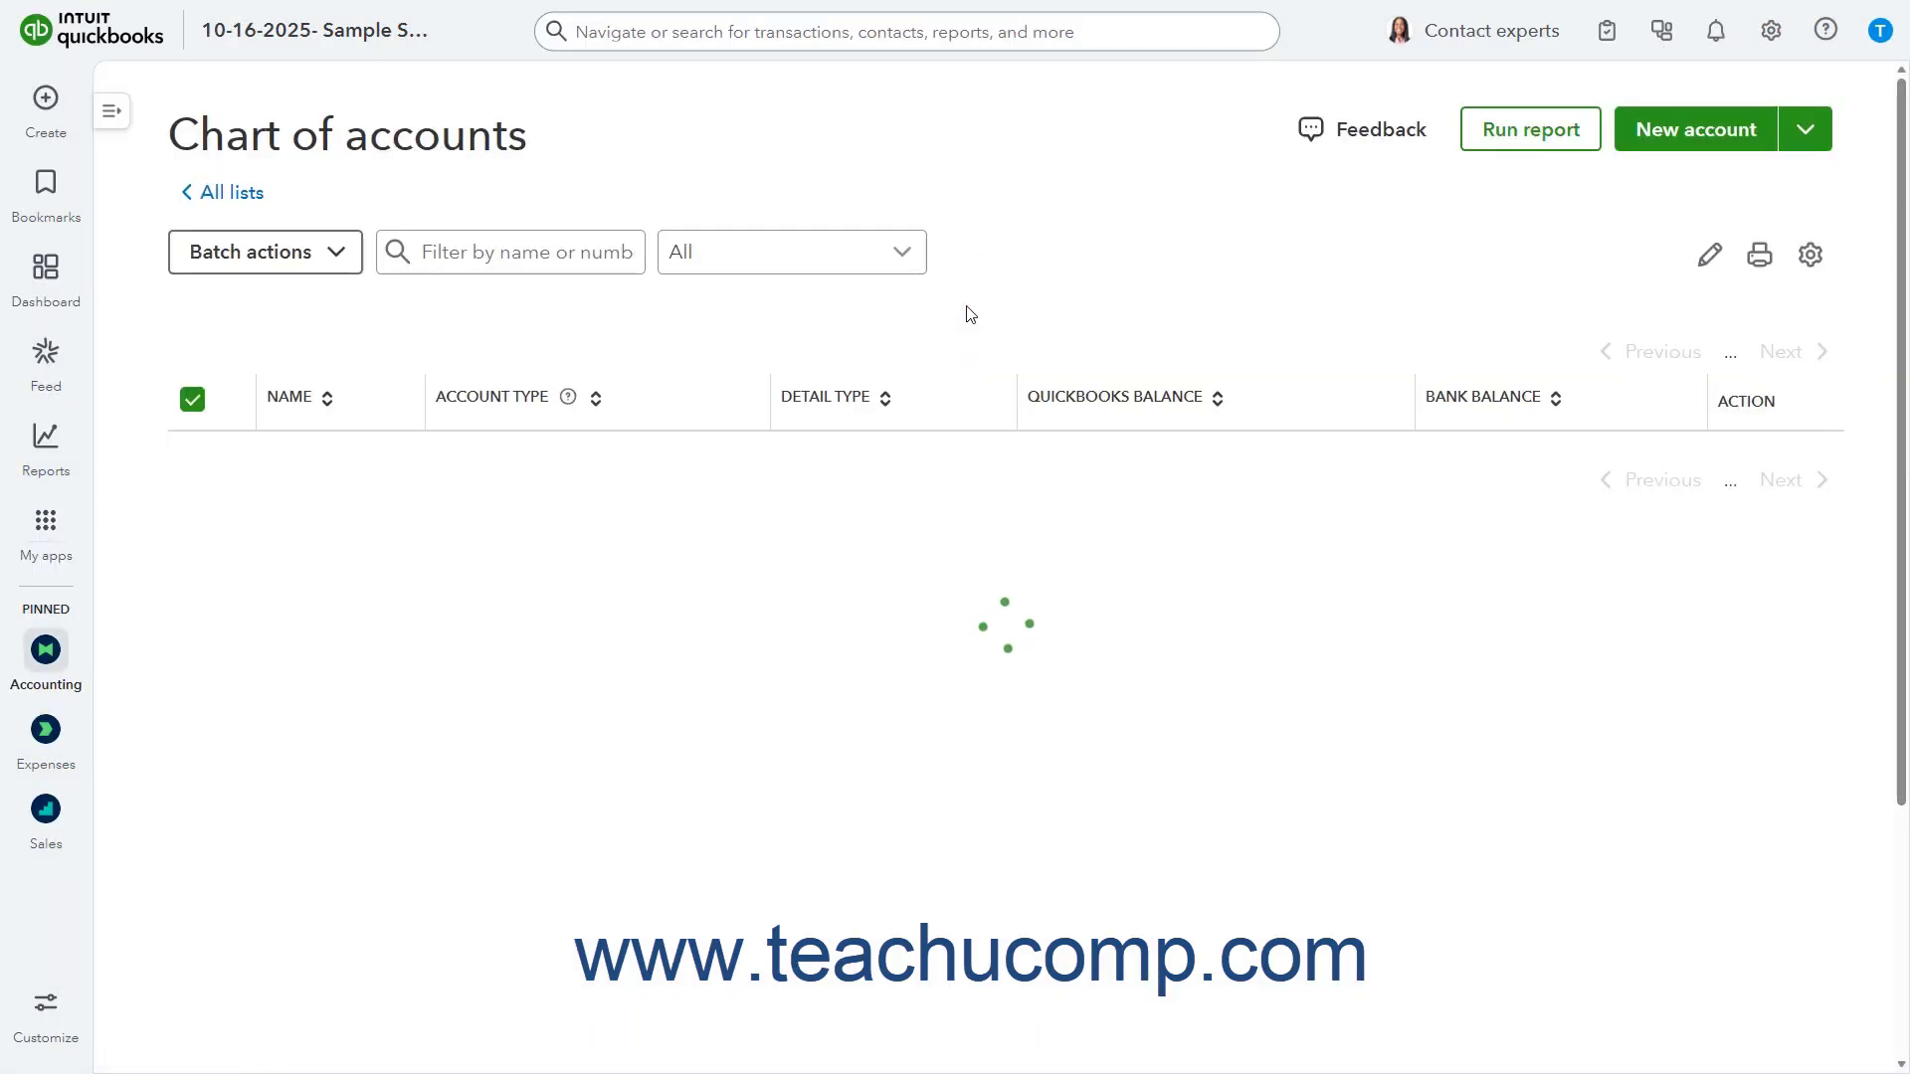
scroll(967, 315, down, 1)
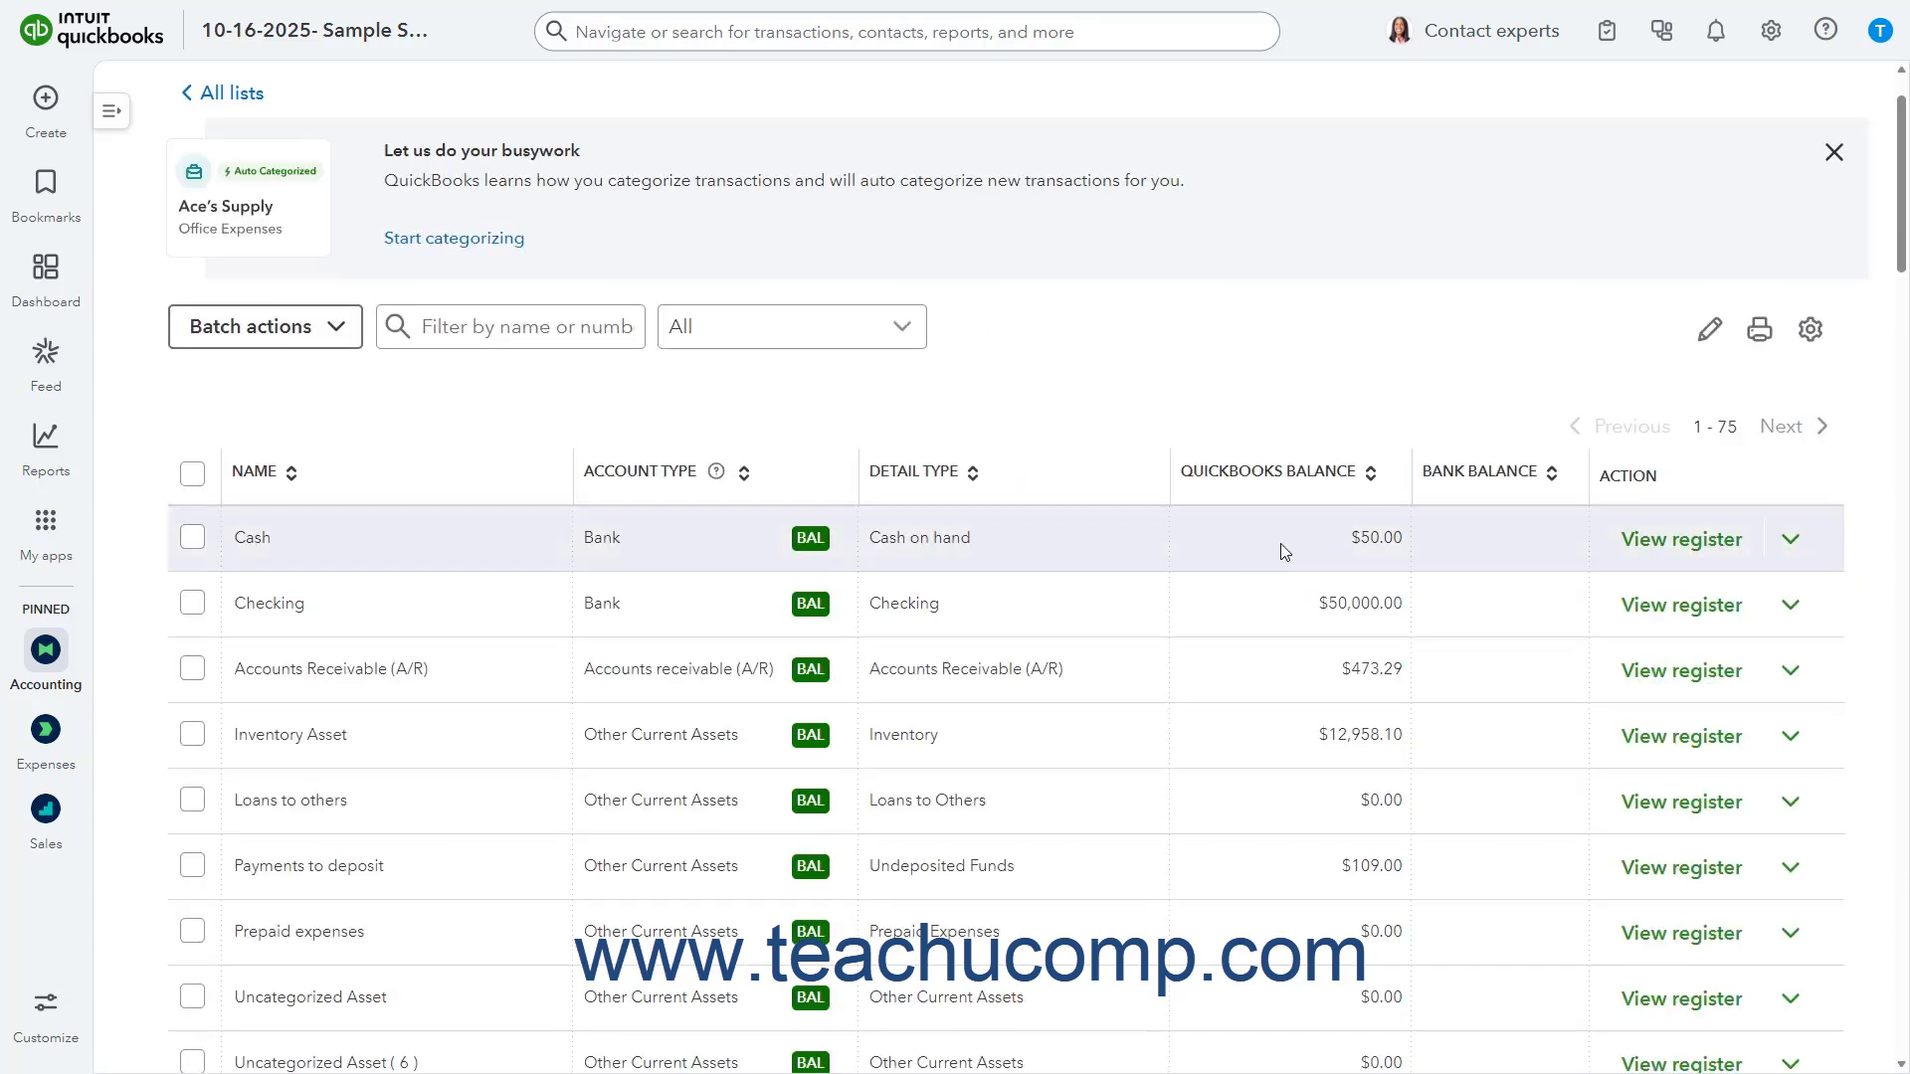